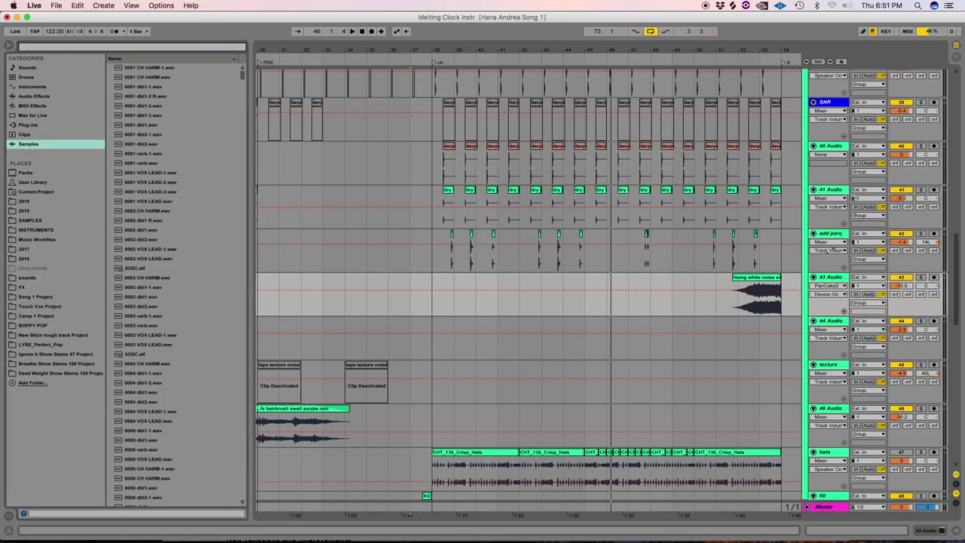
Insert a new MIDI track below 43 Audio and start a browser search for 'alina'
{"action": "left_click", "coordinate": [828, 279]}
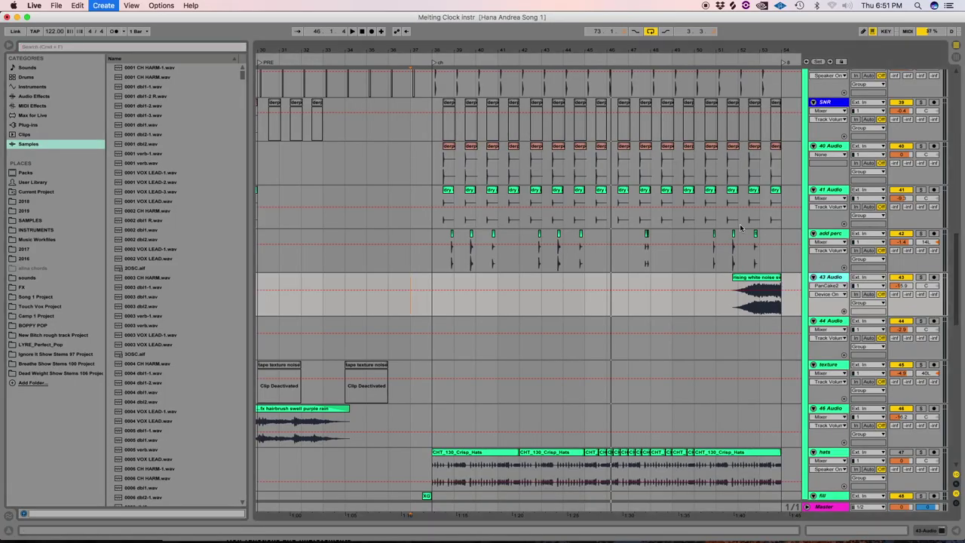
{"action": "key", "text": "super+shift+t"}
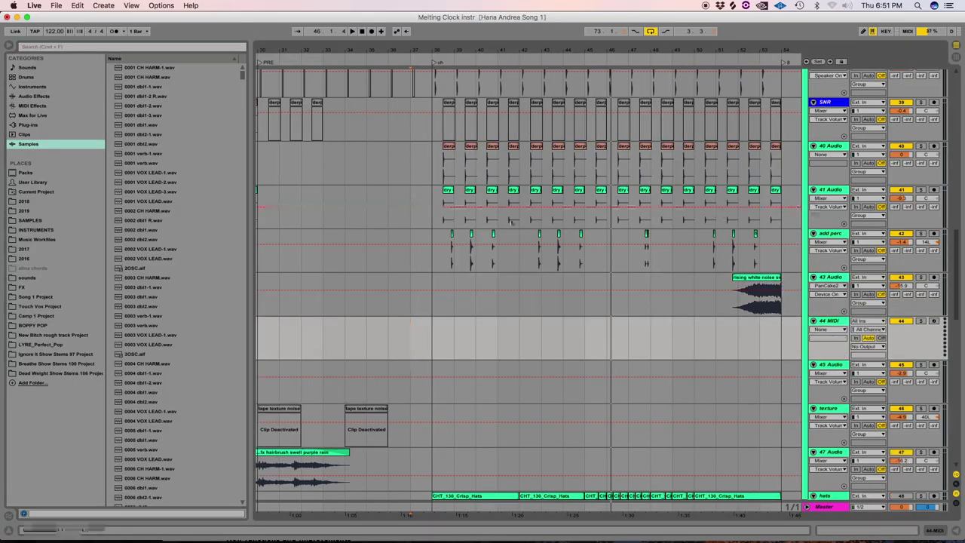
{"action": "left_click", "coordinate": [53, 47]}
{"action": "type", "text": "alina"}
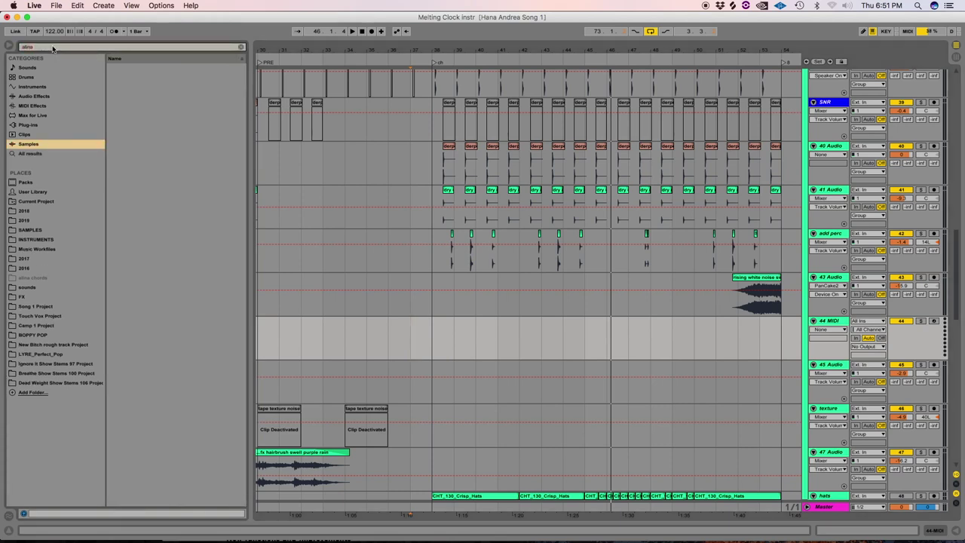
{"action": "key", "text": "Escape"}
Find the alina 606 hat kit with a 'hat alin' search and select its hat clip
{"action": "type", "text": "ha"}
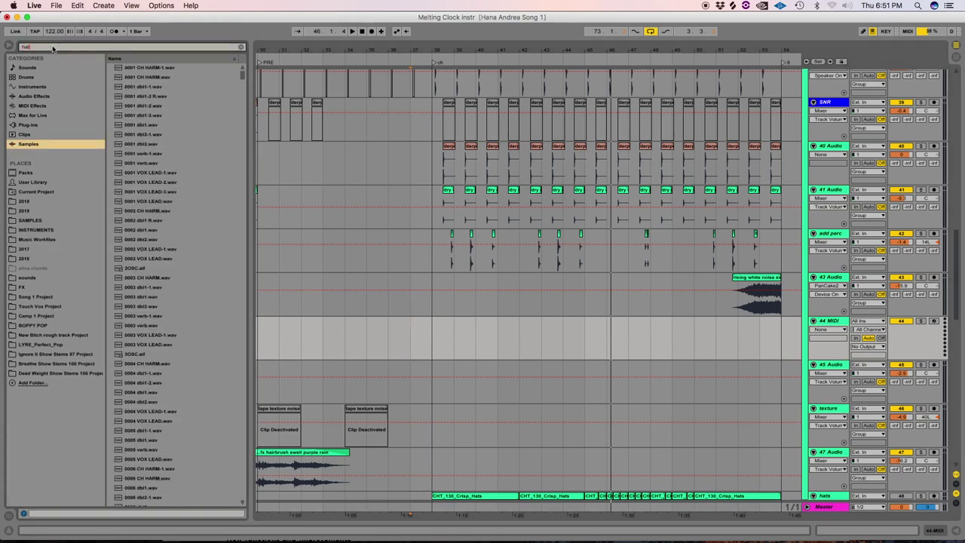
{"action": "type", "text": "t"}
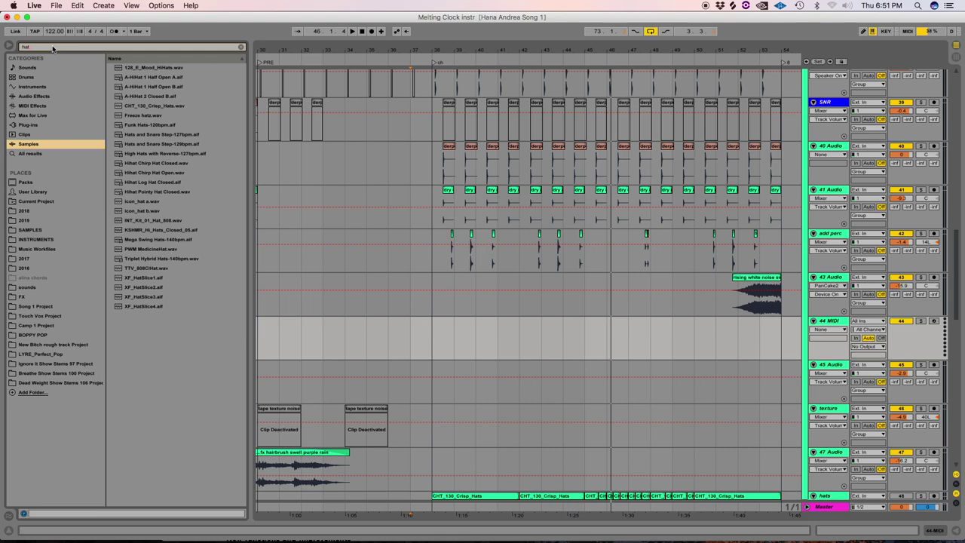
{"action": "type", "text": " alin"}
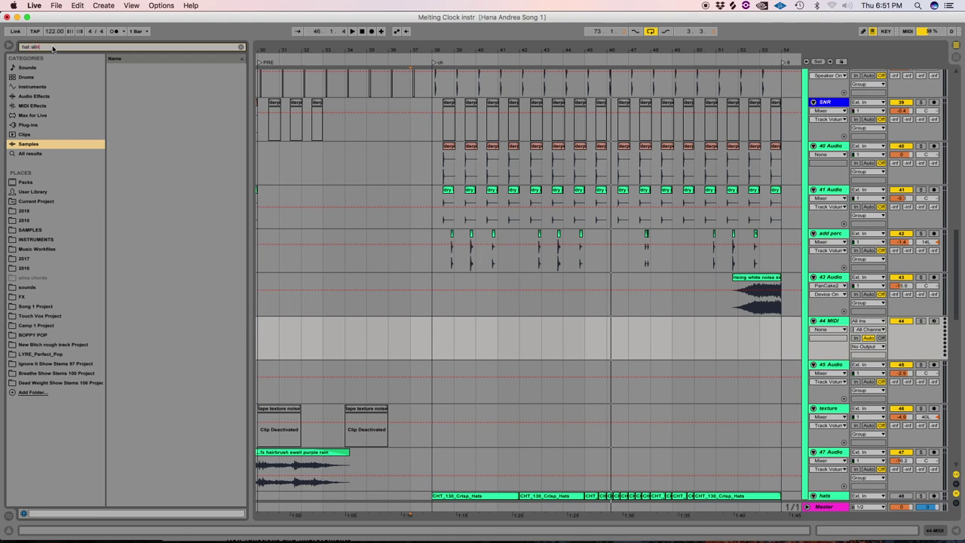
{"action": "left_click", "coordinate": [31, 154]}
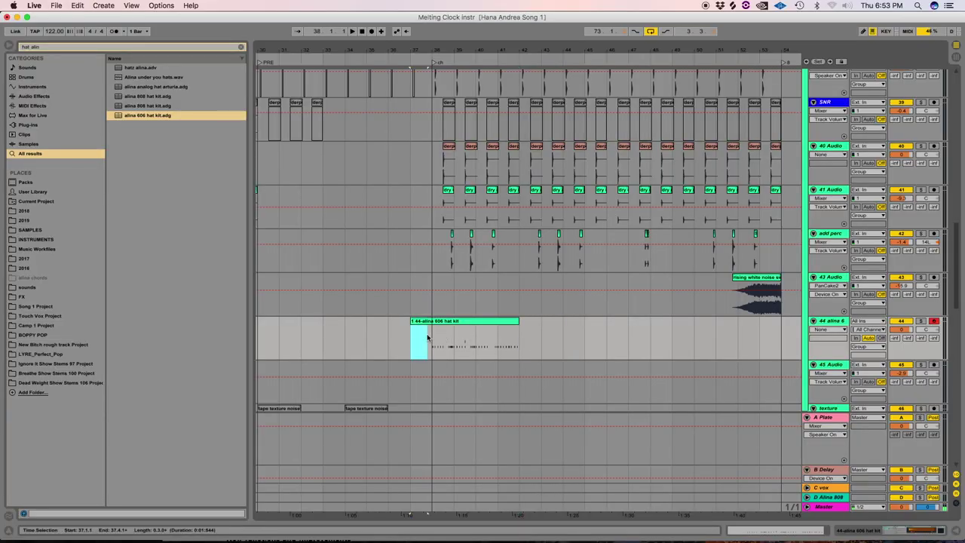
{"action": "left_click", "coordinate": [453, 321]}
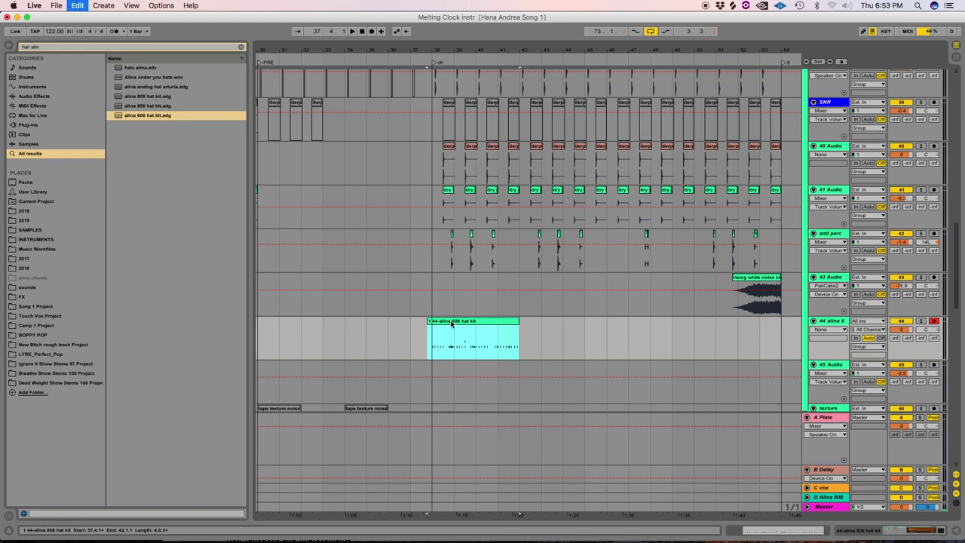
Quantize the alina 606 hat clip's notes to a 1/16 grid in the Note Editor
{"action": "double_click", "coordinate": [452, 322]}
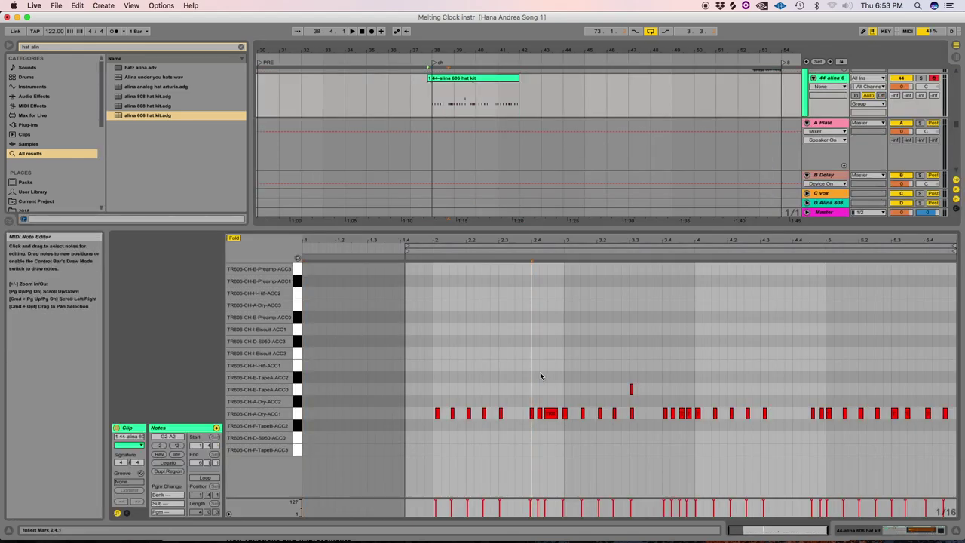
{"action": "key", "text": "super+shift+u"}
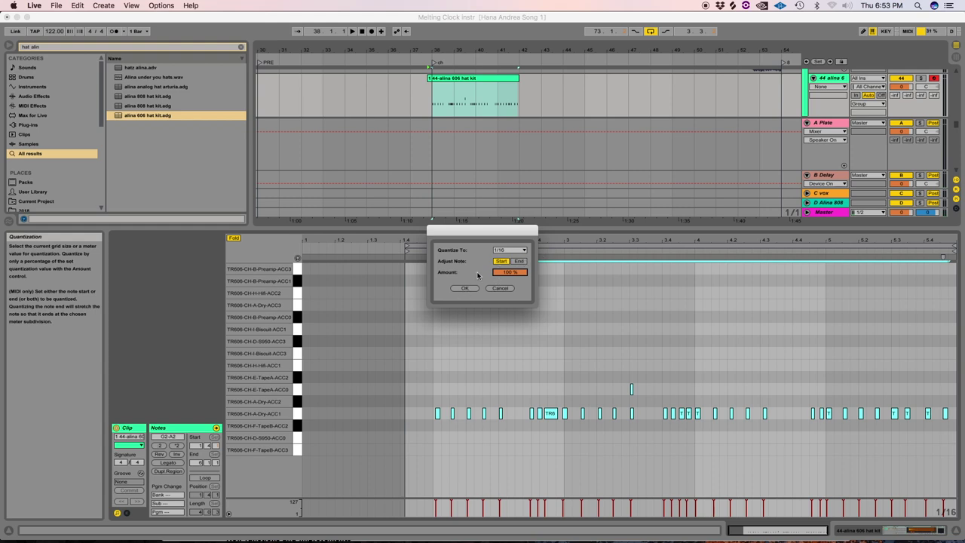
{"action": "left_click", "coordinate": [500, 251]}
{"action": "left_click", "coordinate": [468, 290]}
{"action": "left_click", "coordinate": [465, 288]}
{"action": "left_click", "coordinate": [433, 426]}
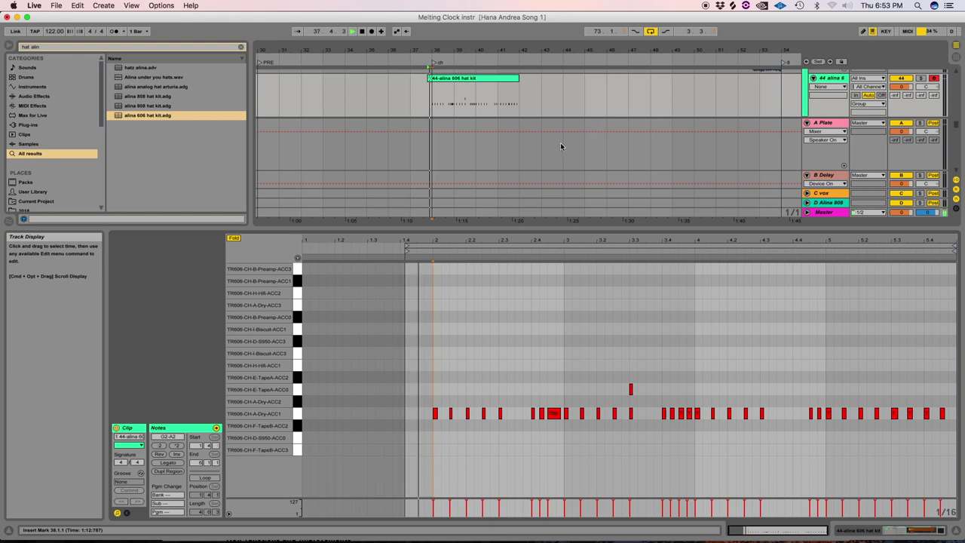
Raise the hat track volume to 1.3 dB, toggle the triplet grid, and stop playback
{"action": "left_click_drag", "start_coordinate": [901, 86], "coordinate": [902, 79]}
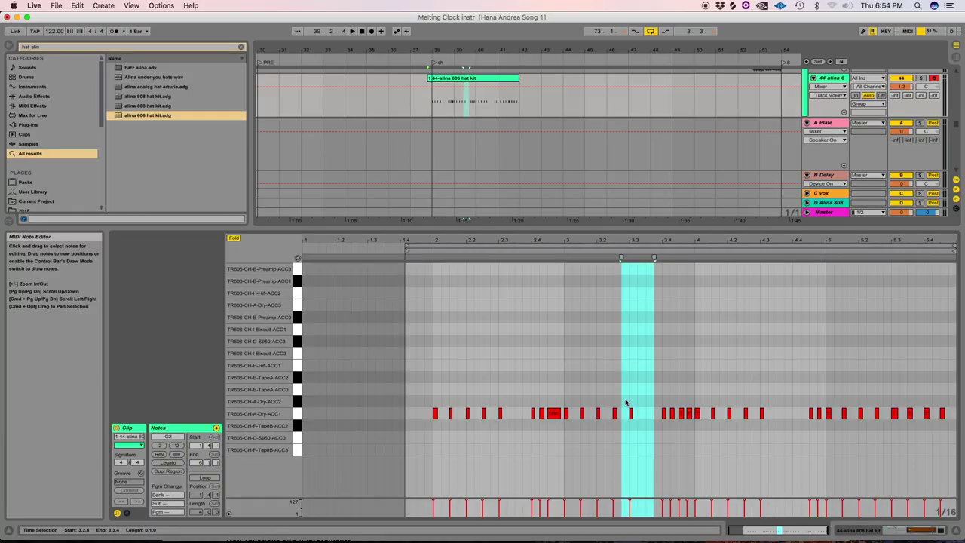
{"action": "left_click", "coordinate": [590, 389]}
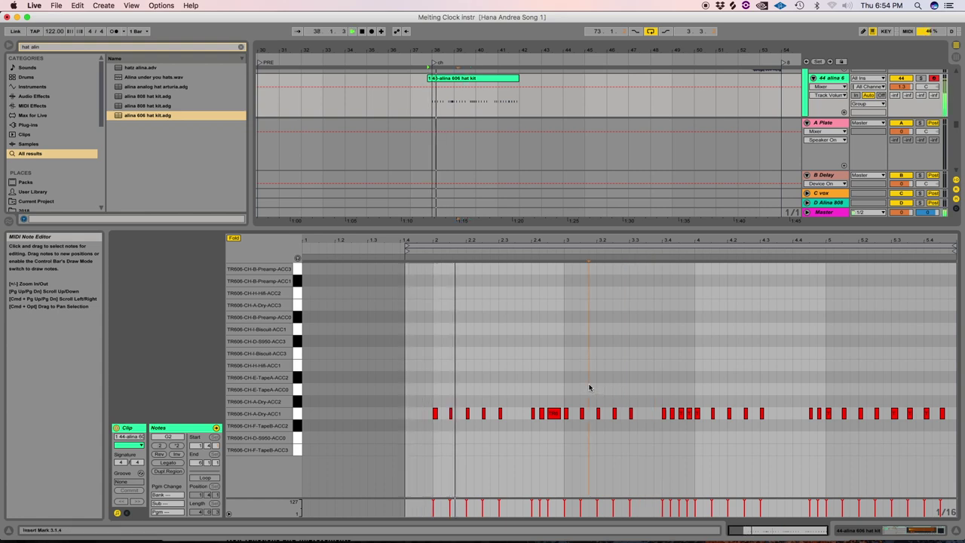
{"action": "right_click", "coordinate": [590, 389]}
{"action": "left_click", "coordinate": [605, 367]}
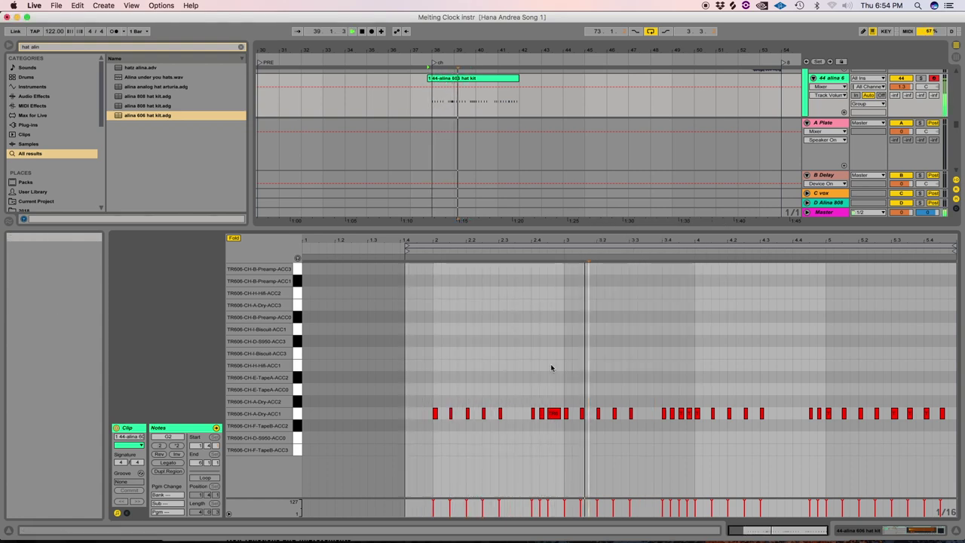
{"action": "key", "text": "space"}
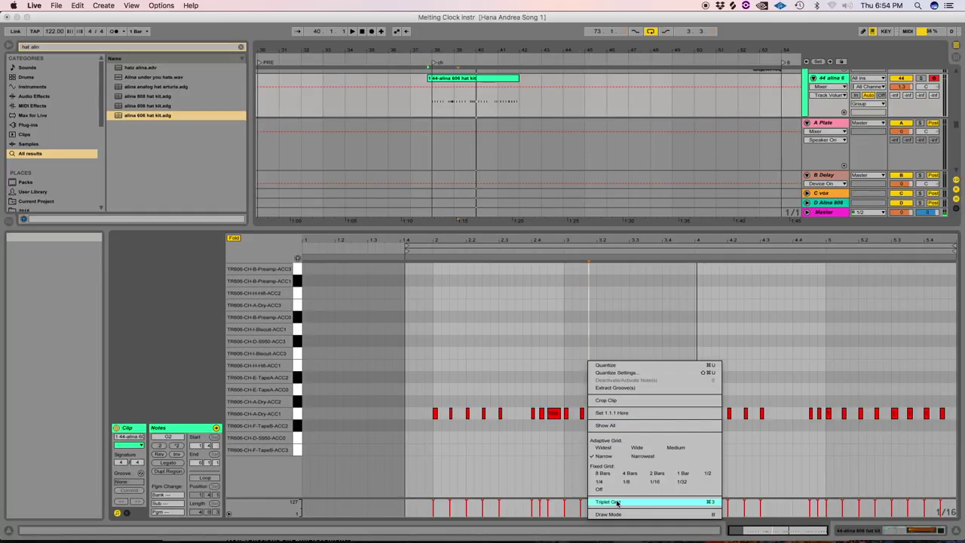
Turn on the triplet grid, zoom in around bar 3, and audition from 3.2.1
{"action": "left_click", "coordinate": [614, 502]}
{"action": "left_click", "coordinate": [603, 439]}
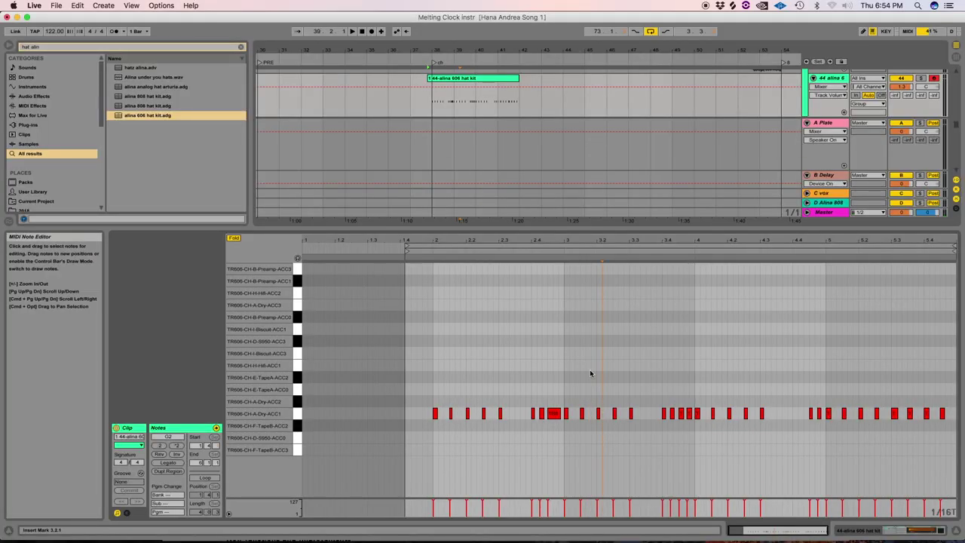
{"action": "key", "text": "plus"}
{"action": "key", "text": "plus"}
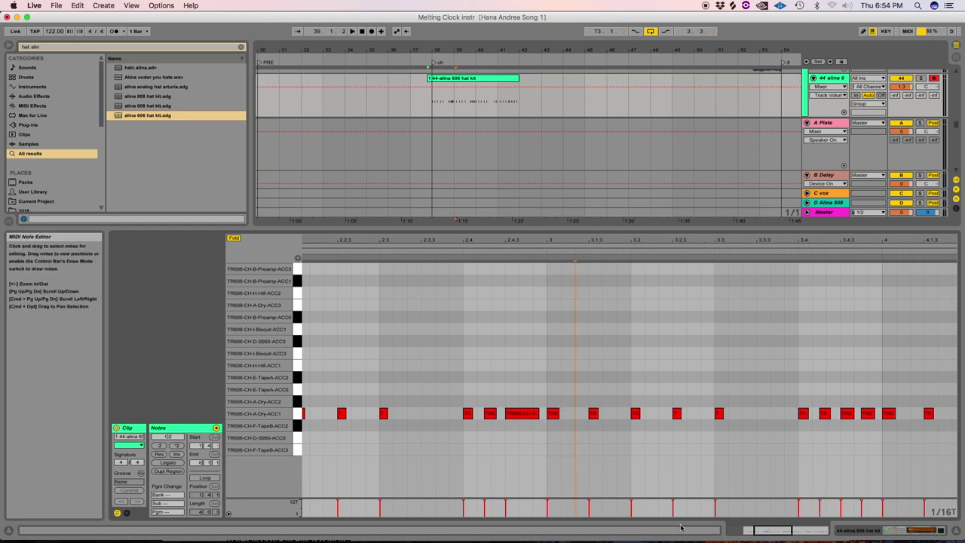
{"action": "key", "text": "space"}
{"action": "key", "text": "minus"}
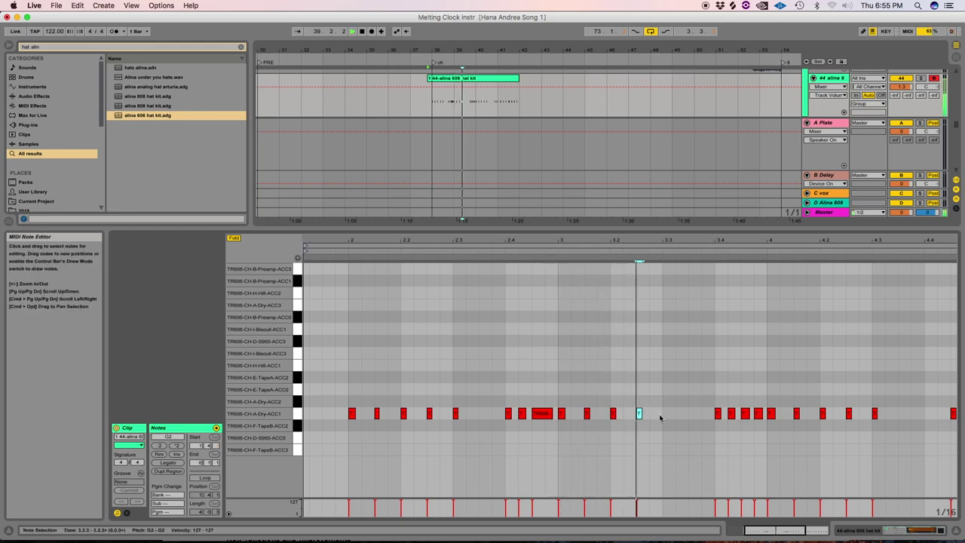
Add a hi-hat note at 3.3.2 in the TR606-CH-A-Dry-ACC1 row and audition it
{"action": "right_click", "coordinate": [664, 416]}
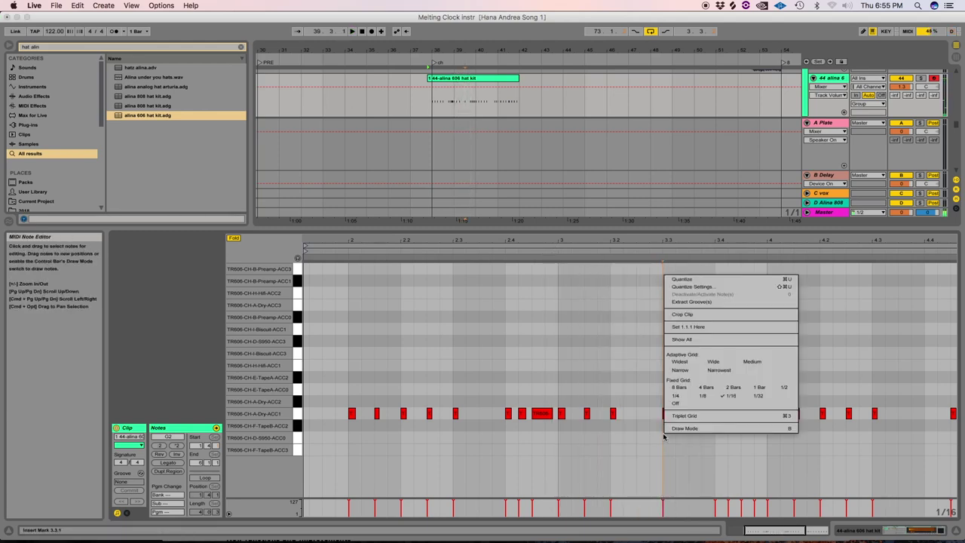
{"action": "key", "text": "Escape"}
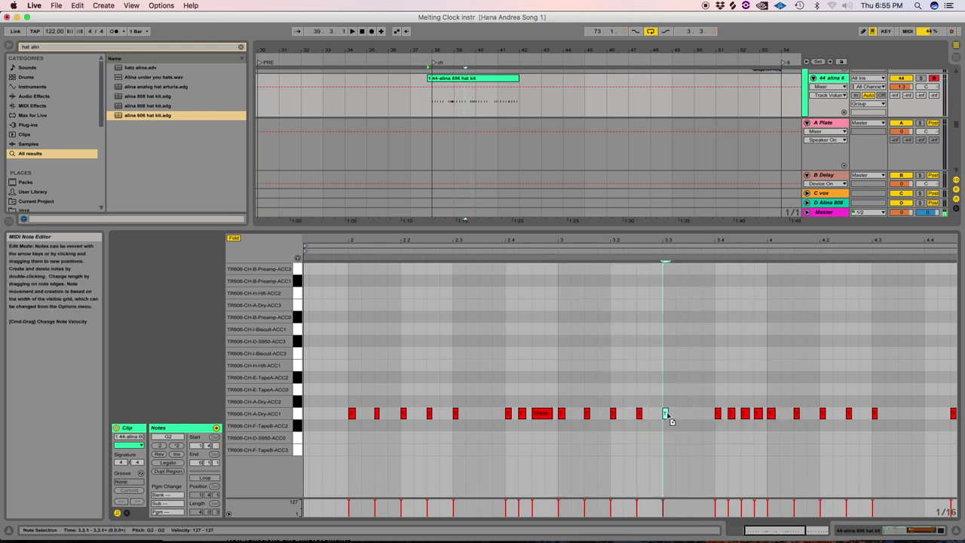
{"action": "right_click", "coordinate": [655, 424]}
{"action": "key", "text": "Escape"}
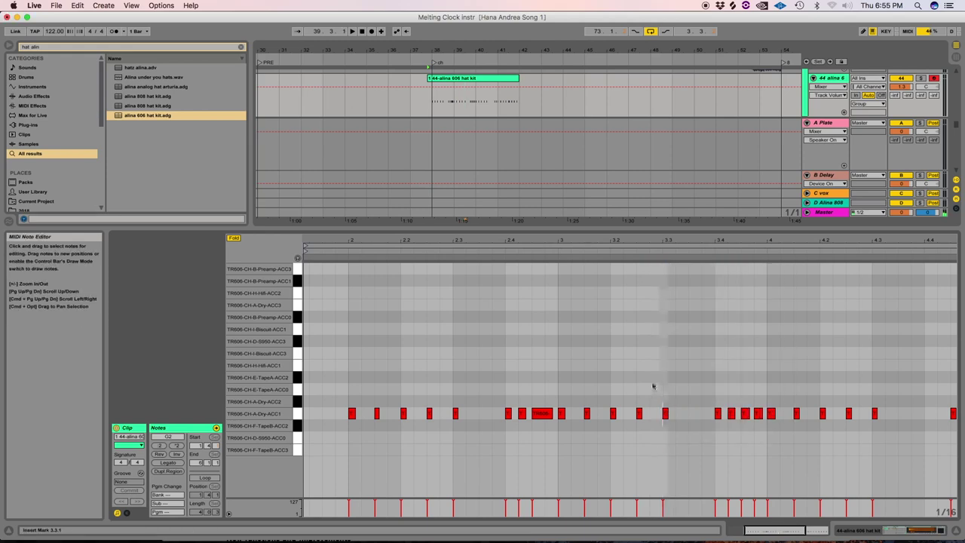
{"action": "right_click", "coordinate": [653, 386]}
{"action": "key", "text": "Escape"}
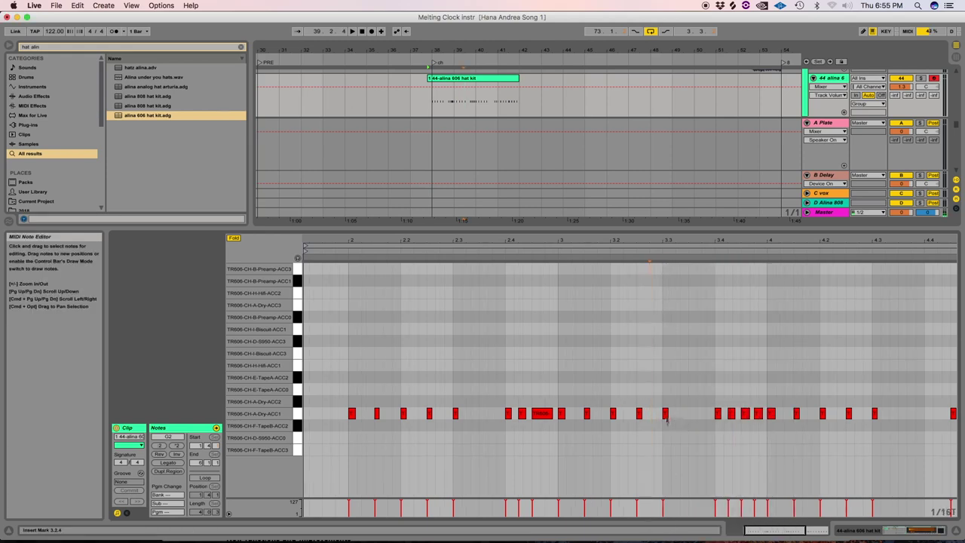
{"action": "double_click", "coordinate": [682, 414]}
{"action": "key", "text": "space"}
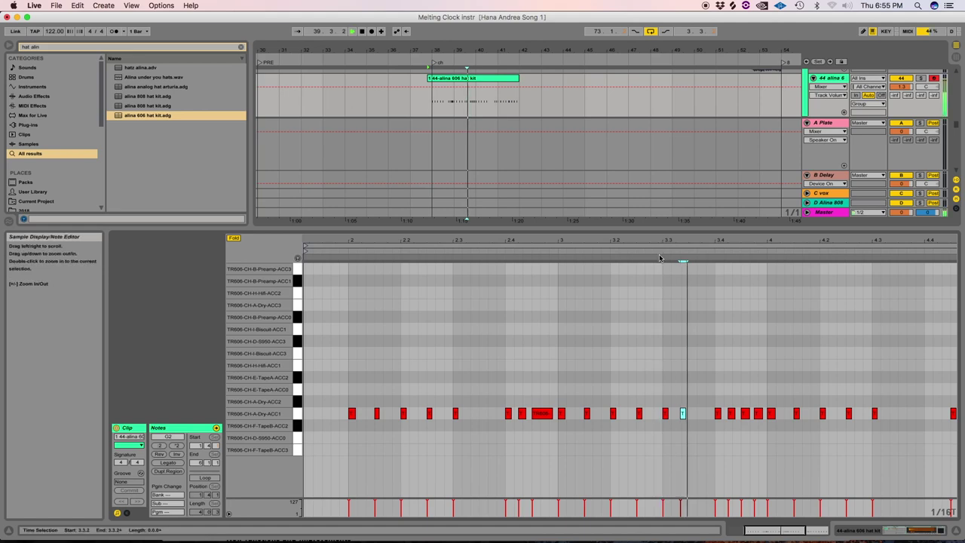
{"action": "key", "text": "space"}
Delete the hi-hat notes near 3.4 and draw a new note at 3.4.2
{"action": "key", "text": "Delete"}
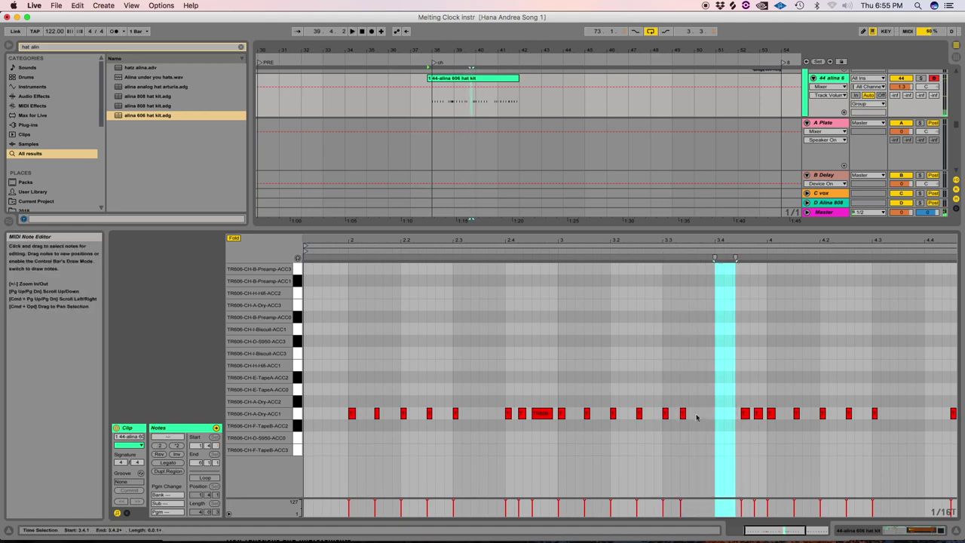
{"action": "left_click", "coordinate": [683, 414]}
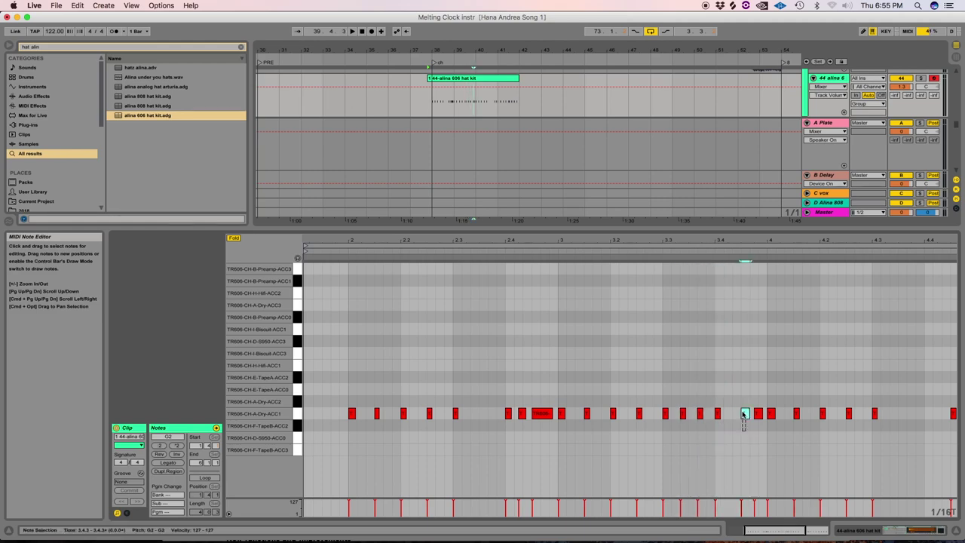
{"action": "key", "text": "Delete"}
{"action": "double_click", "coordinate": [735, 413]}
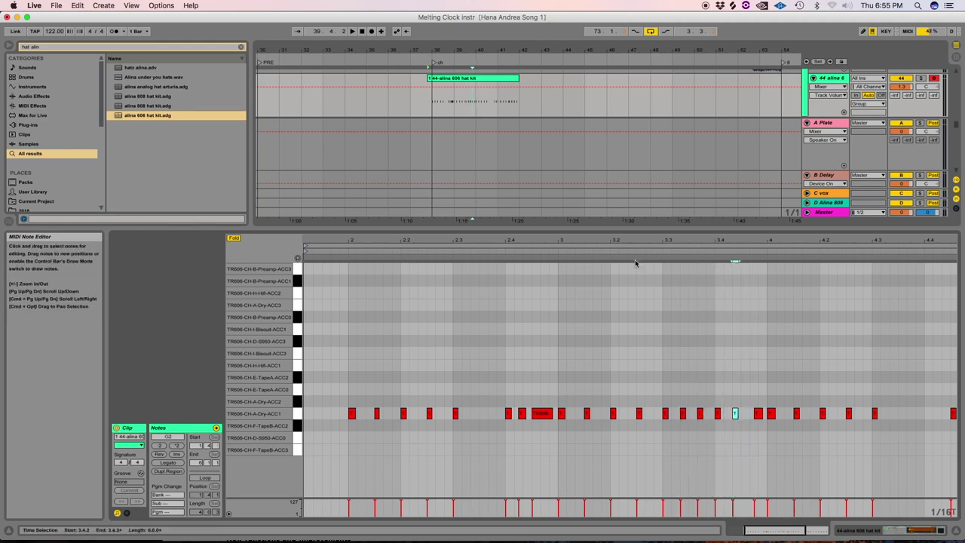
{"action": "left_click", "coordinate": [642, 255]}
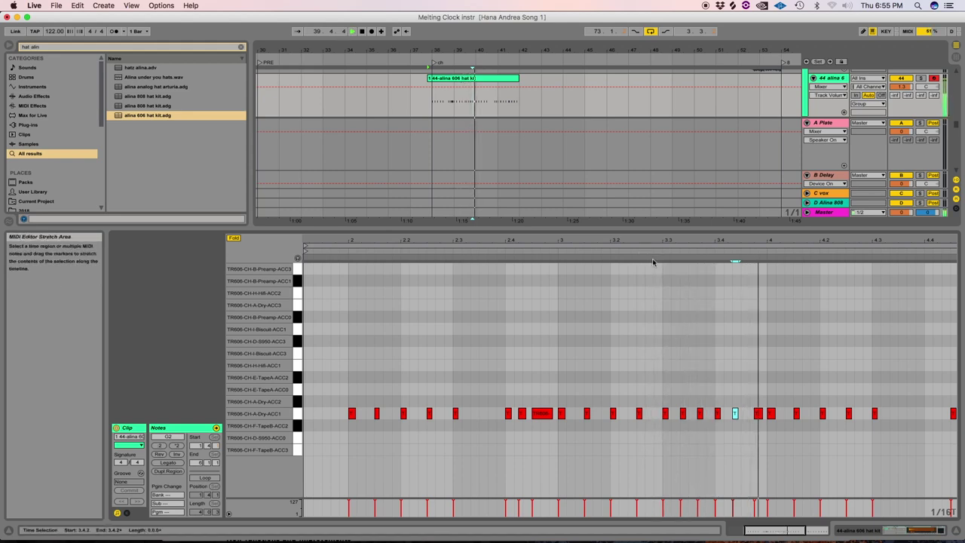
Replace the following note with a new hi-hat note at 3.4.3 and play from 3.3
{"action": "left_click", "coordinate": [758, 413]}
{"action": "key", "text": "Delete"}
{"action": "key", "text": "space"}
{"action": "double_click", "coordinate": [753, 413]}
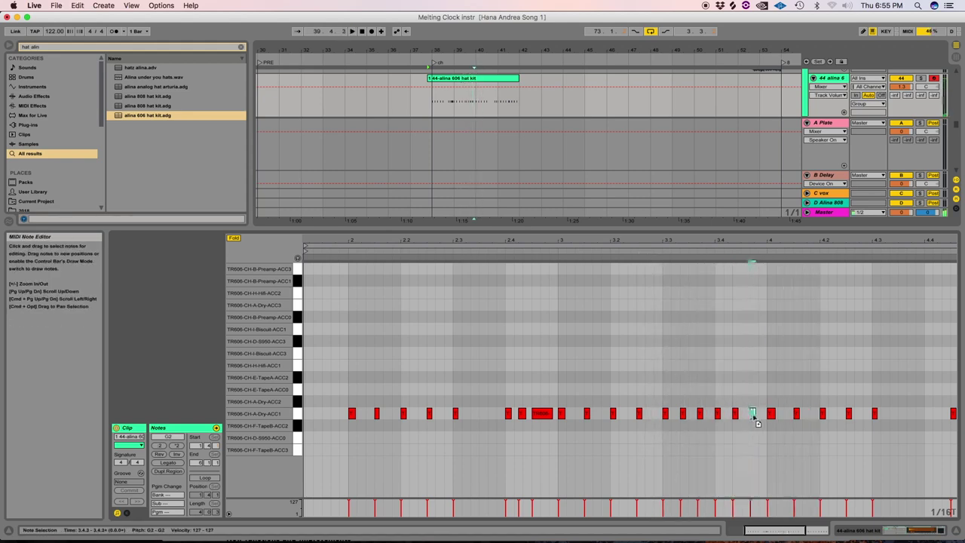
{"action": "left_click", "coordinate": [674, 240]}
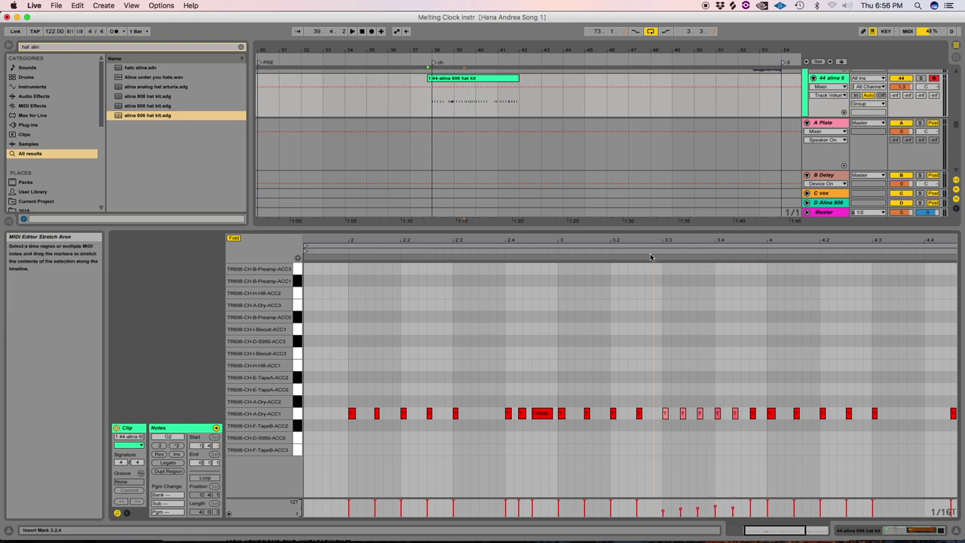
Audition the quieter hi-hat run from 3.2.4 and select the note at 3.4.2
{"action": "left_click", "coordinate": [653, 325]}
{"action": "key", "text": "space"}
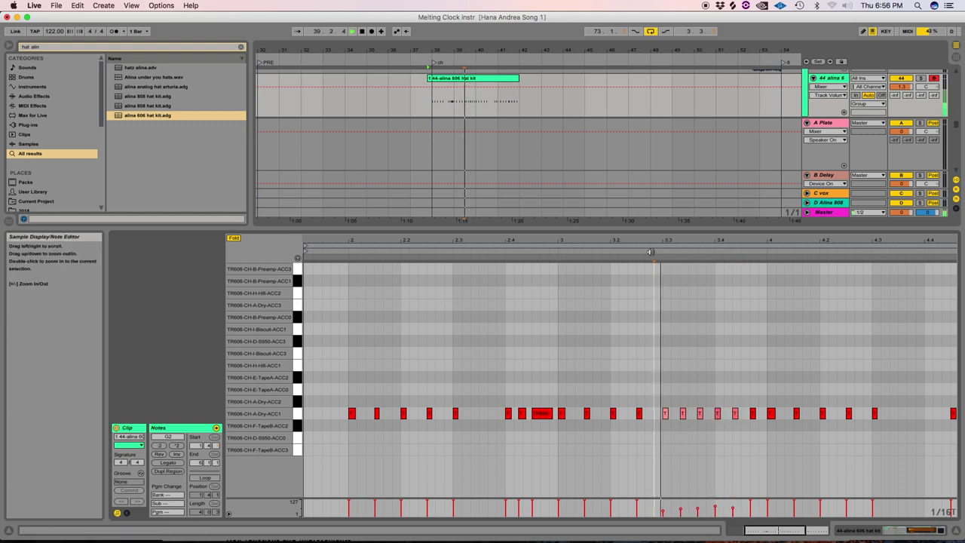
{"action": "left_click", "coordinate": [733, 511]}
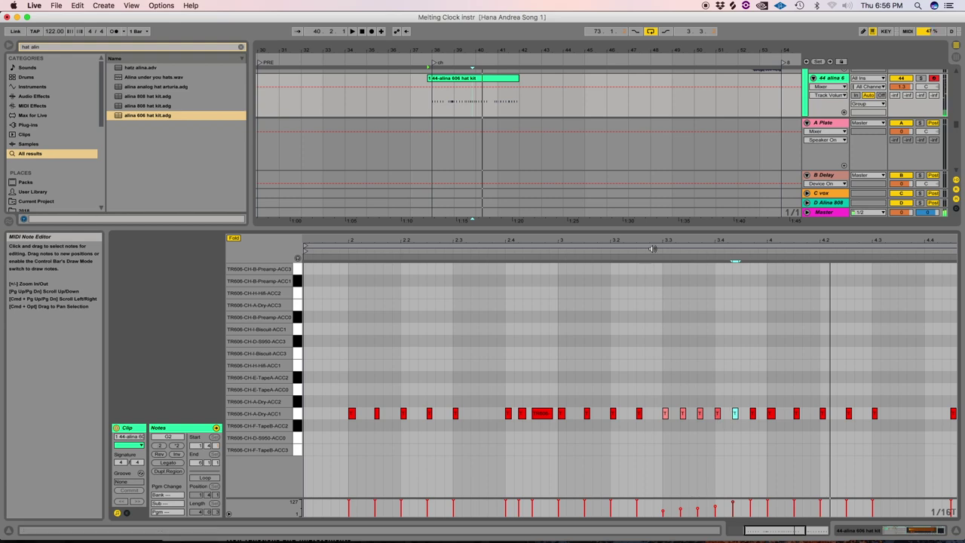
{"action": "right_click", "coordinate": [639, 340]}
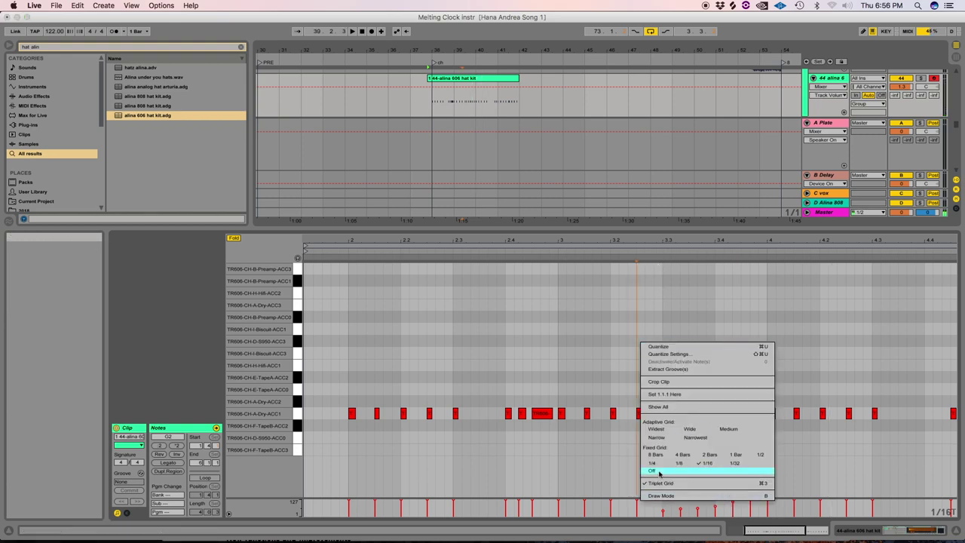
Switch to a 1/32 grid and duplicate the 3.4.2 hi-hat note into an eight-hit roll
{"action": "left_click", "coordinate": [736, 462]}
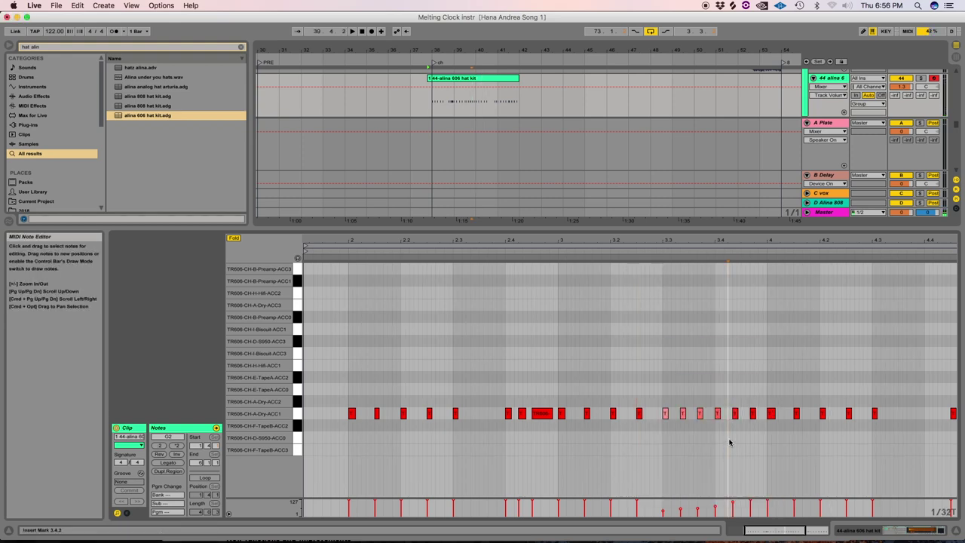
{"action": "key", "text": "plus"}
{"action": "right_click", "coordinate": [723, 434]}
{"action": "left_click", "coordinate": [774, 416]}
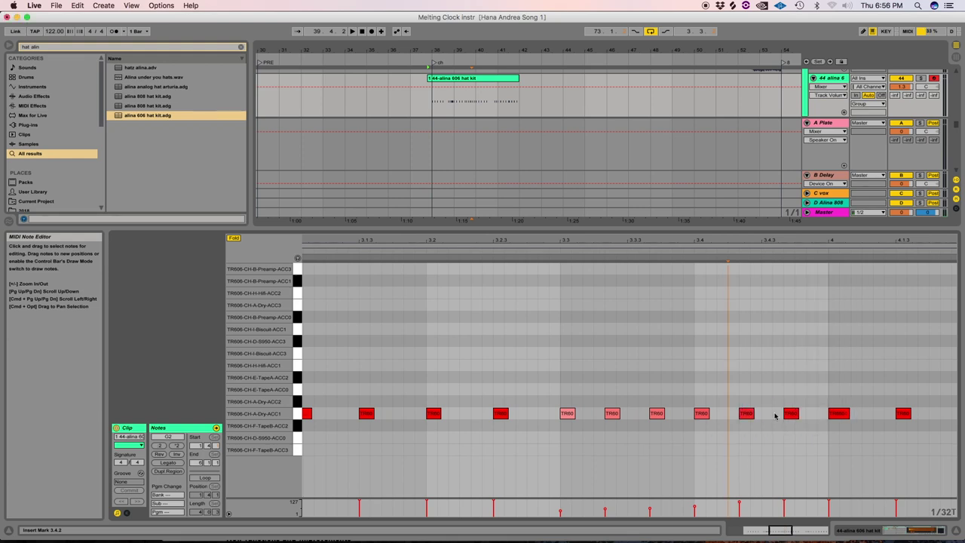
{"action": "left_click", "coordinate": [751, 415]}
{"action": "left_click_drag", "start_coordinate": [744, 416], "coordinate": [760, 423]}
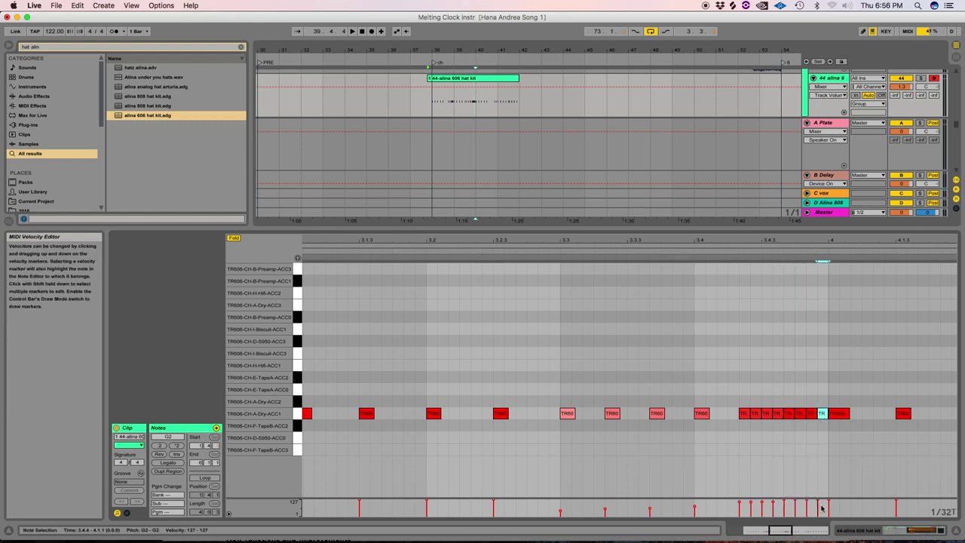
{"action": "left_click_drag", "start_coordinate": [822, 507], "coordinate": [723, 498]}
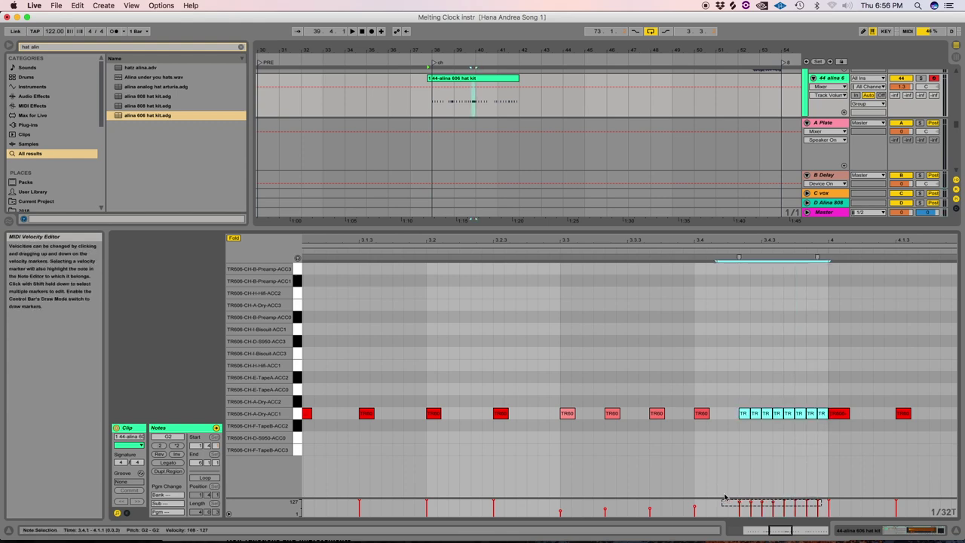
{"action": "left_click", "coordinate": [761, 487]}
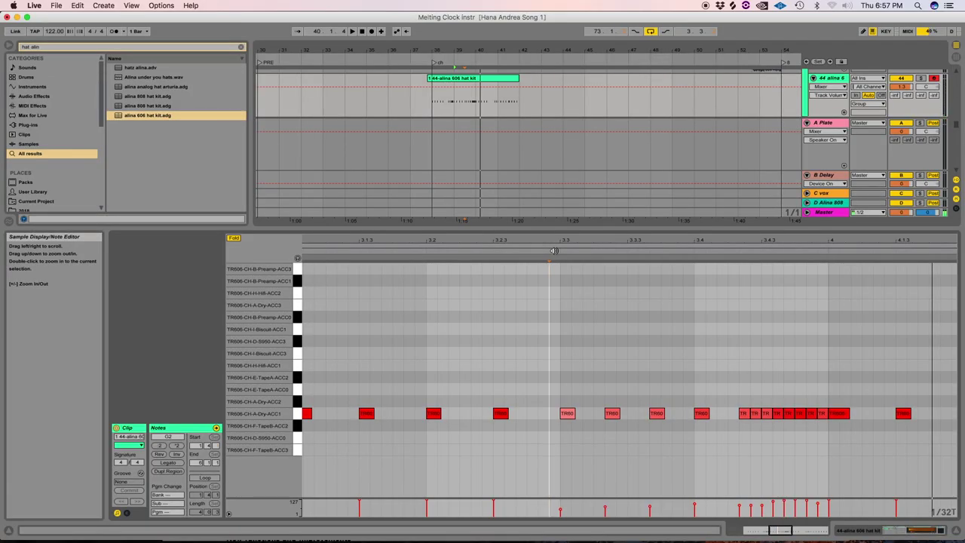
Play the song from bar 38 and select the hi-hat clip in the arrangement
{"action": "left_click", "coordinate": [445, 118]}
{"action": "key", "text": "space"}
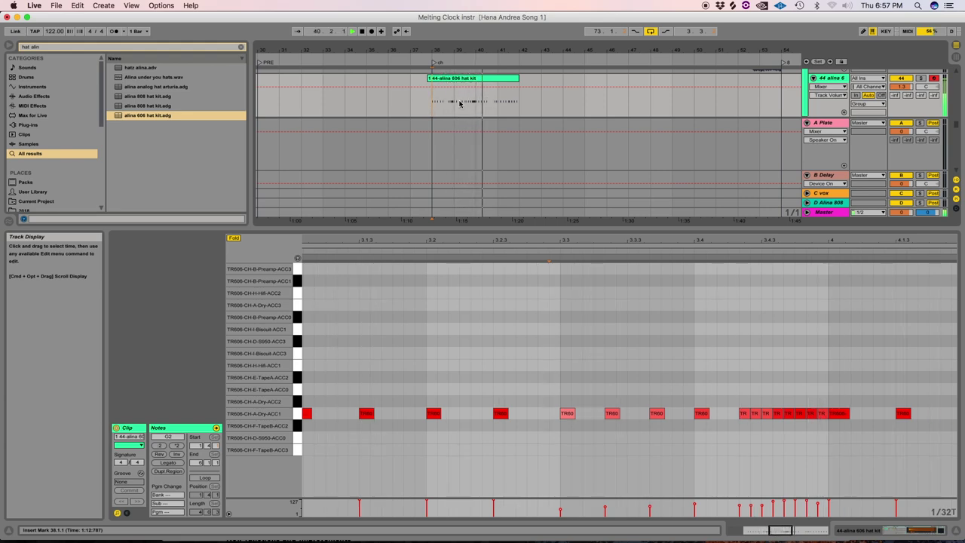
{"action": "left_click", "coordinate": [435, 102]}
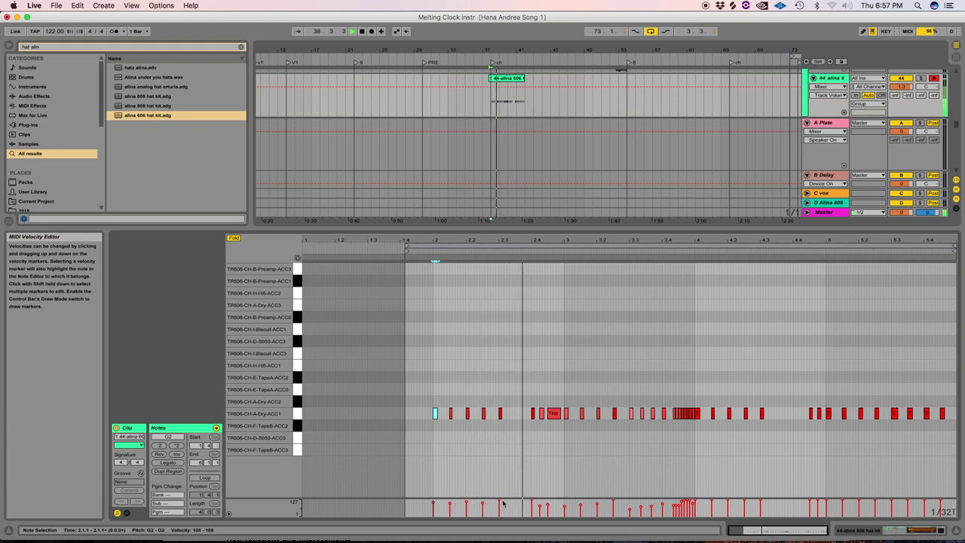
Check note velocities at 2.4.3 and 3.2.3, then raise the 4.1.3 note to velocity 127
{"action": "left_click", "coordinate": [548, 503]}
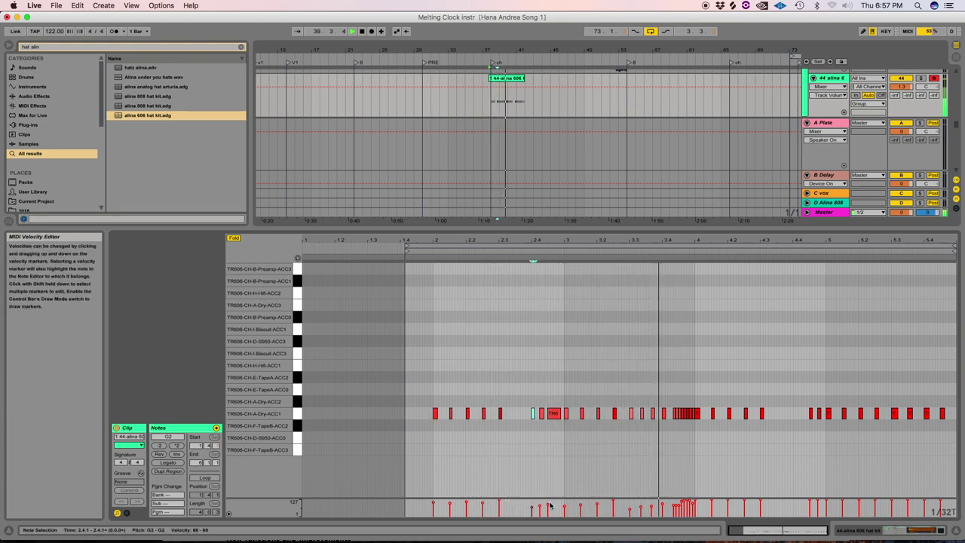
{"action": "left_click", "coordinate": [614, 413]}
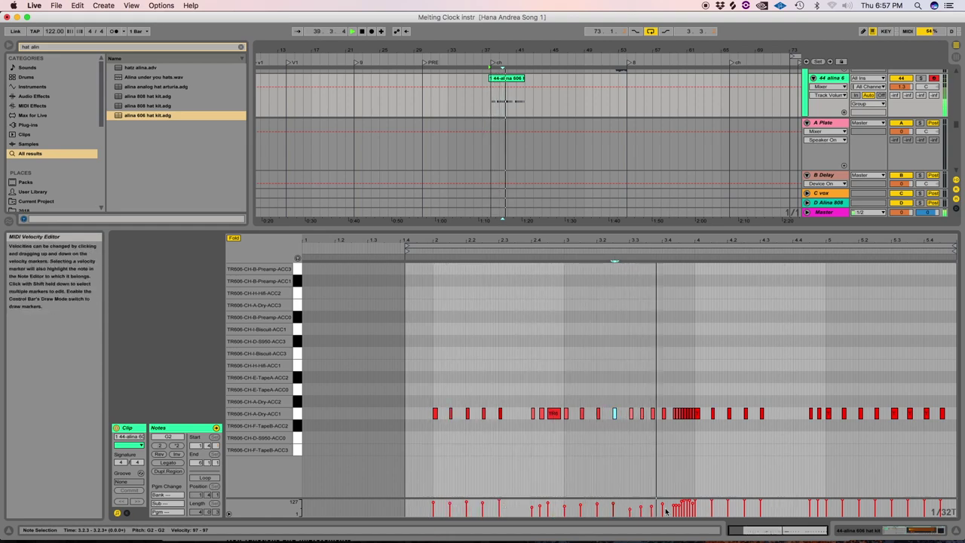
{"action": "left_click", "coordinate": [713, 505]}
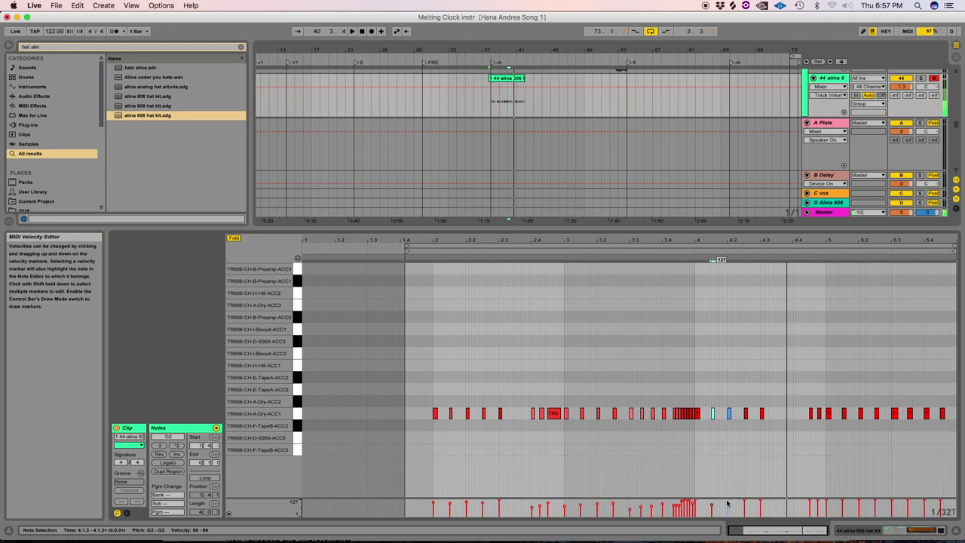
{"action": "left_click_drag", "start_coordinate": [727, 503], "coordinate": [728, 454]}
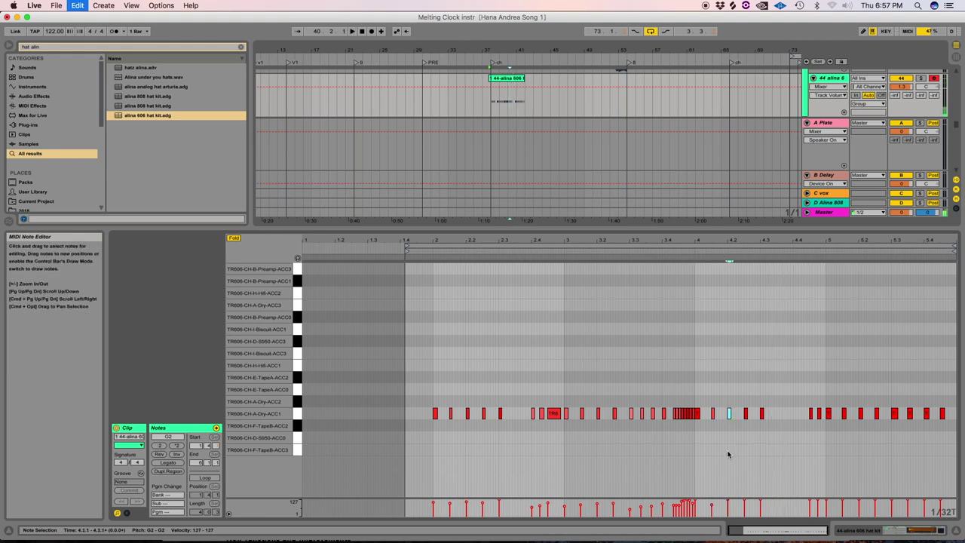
Audition the clip from two points, then show the hat kit's device chain
{"action": "left_click", "coordinate": [693, 249]}
{"action": "key", "text": "space"}
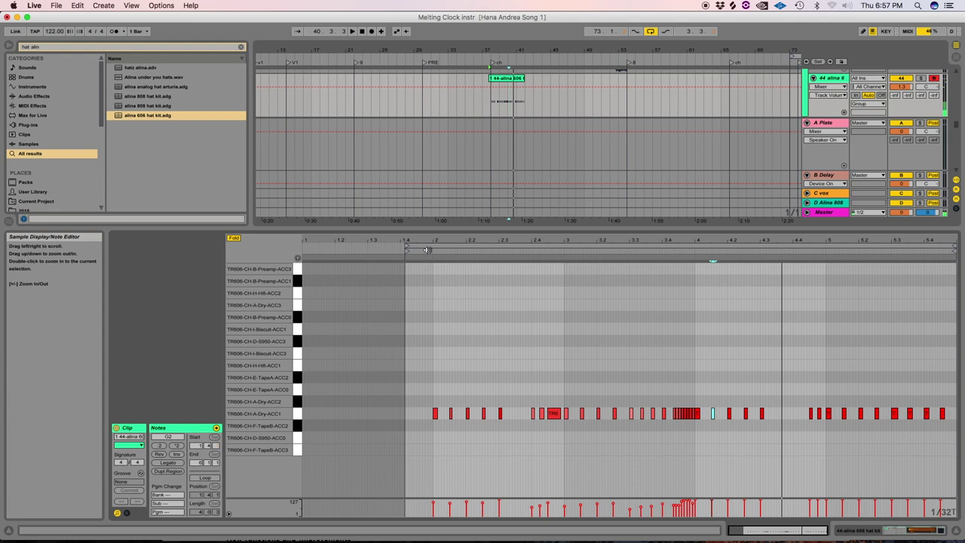
{"action": "left_click", "coordinate": [427, 249]}
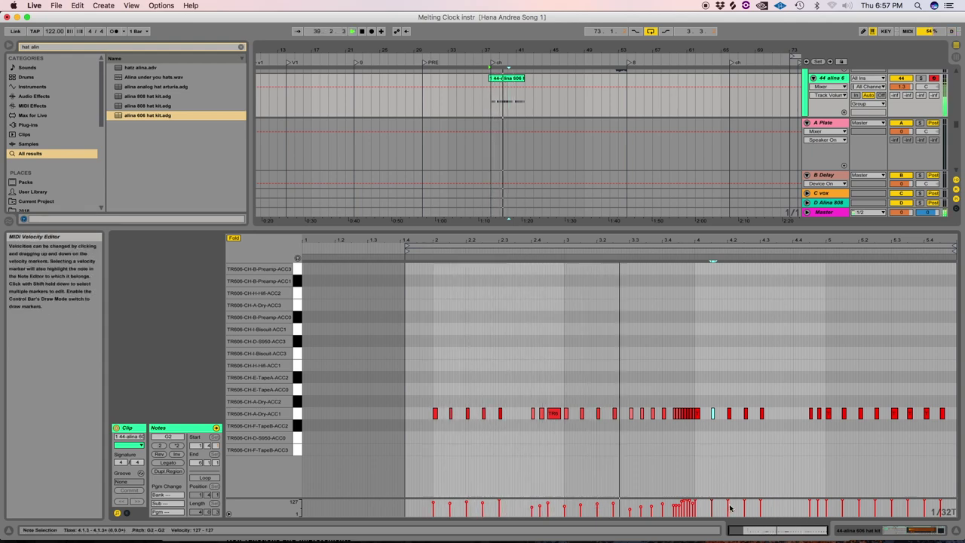
{"action": "key", "text": "space"}
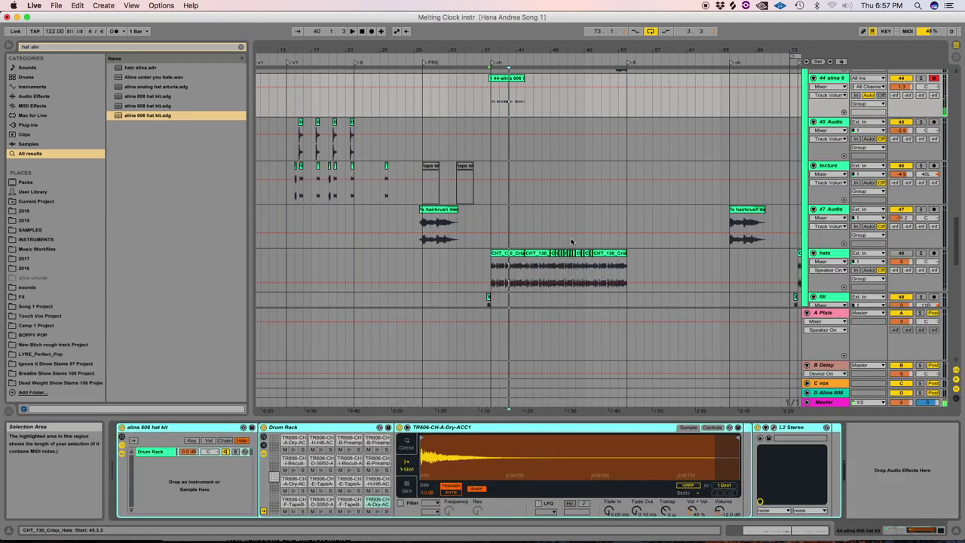
{"action": "left_click", "coordinate": [534, 111]}
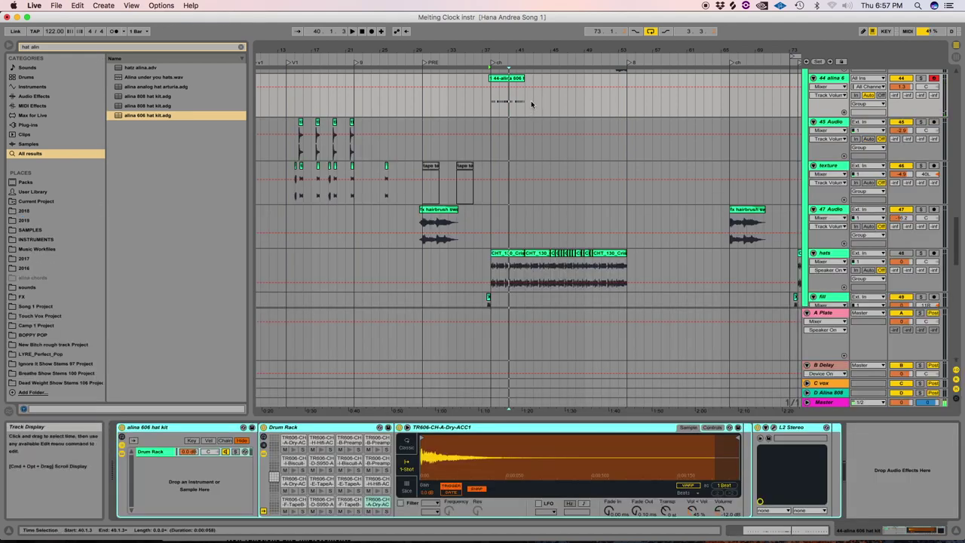
Load Soundtoys LittleAlterBoy onto the alina 606 hat kit track after L2 Stereo
{"action": "left_click", "coordinate": [532, 104]}
{"action": "key", "text": "plus"}
{"action": "key", "text": "plus"}
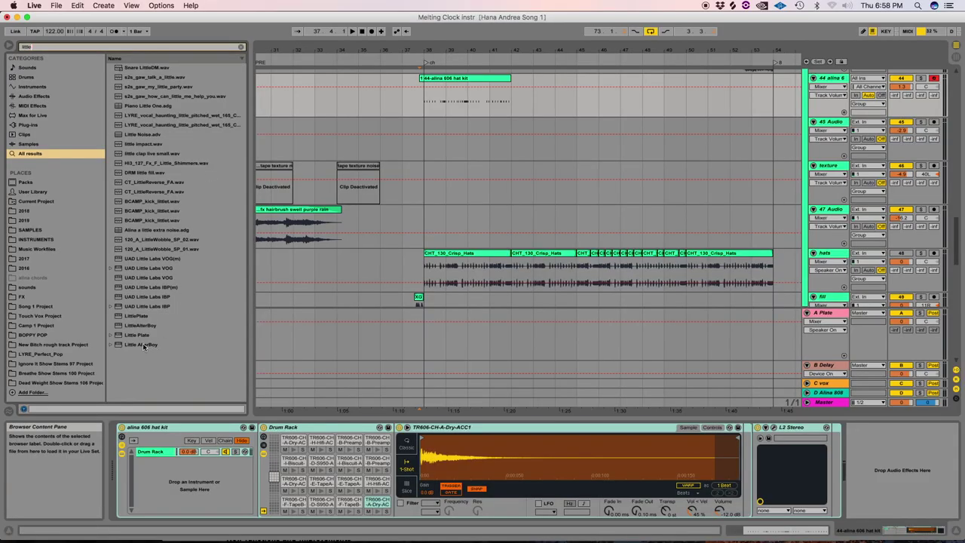
{"action": "left_click_drag", "start_coordinate": [139, 325], "coordinate": [422, 104]}
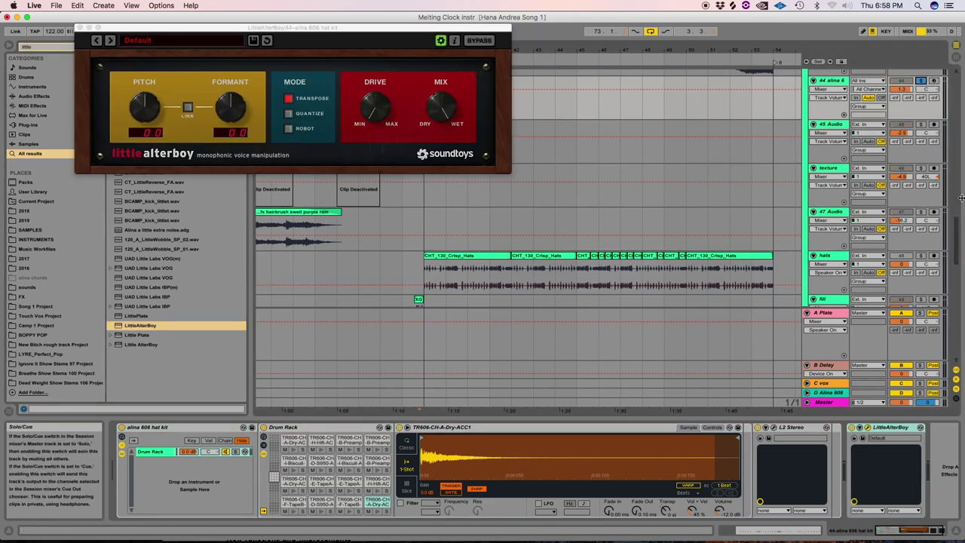
Zoom to the hat clip start, set the arrangement grid to 1/8, and nudge Formant to -0.4
{"action": "scroll", "coordinate": [953, 219], "scroll_direction": "up", "scroll_amount": 5}
{"action": "left_click", "coordinate": [428, 219]}
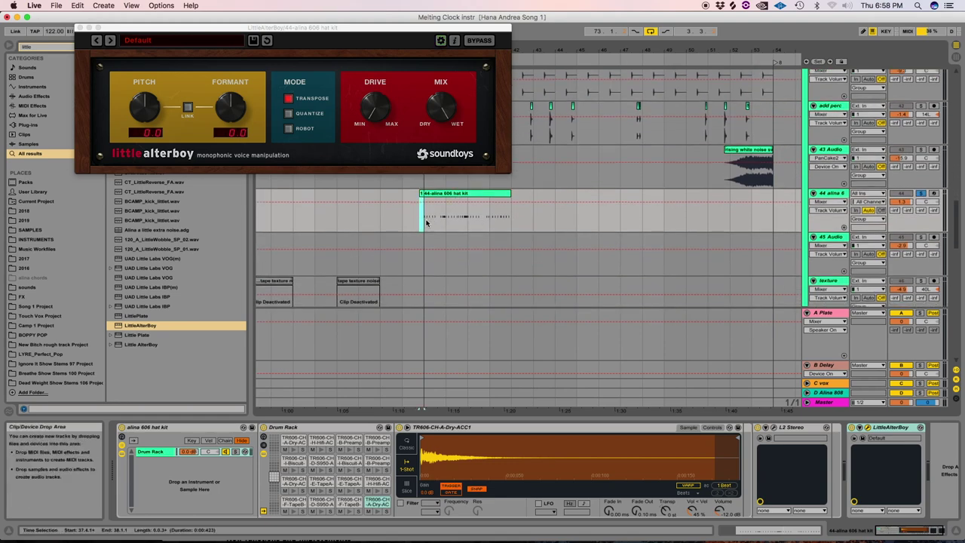
{"action": "key", "text": "plus"}
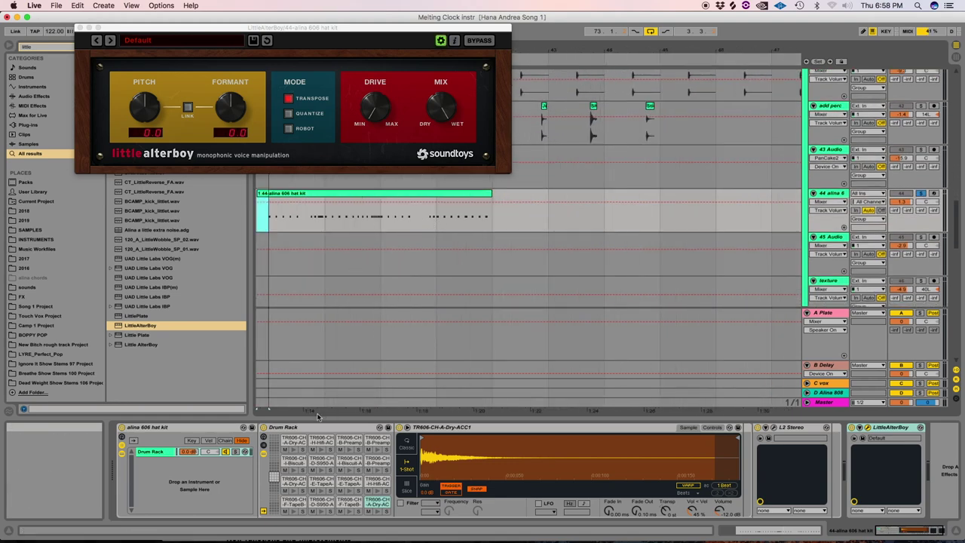
{"action": "left_click_drag", "start_coordinate": [316, 412], "coordinate": [370, 411]}
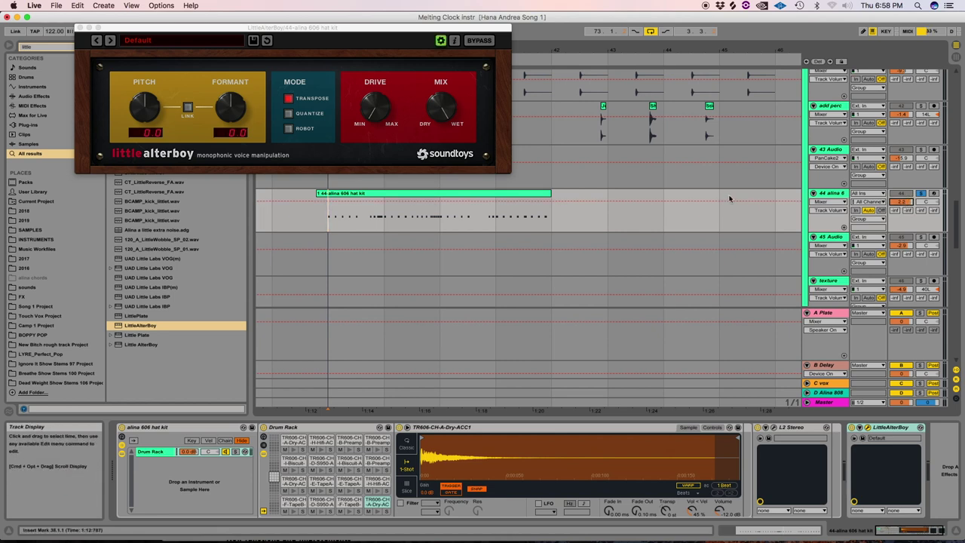
{"action": "right_click", "coordinate": [314, 219]}
{"action": "left_click", "coordinate": [347, 300]}
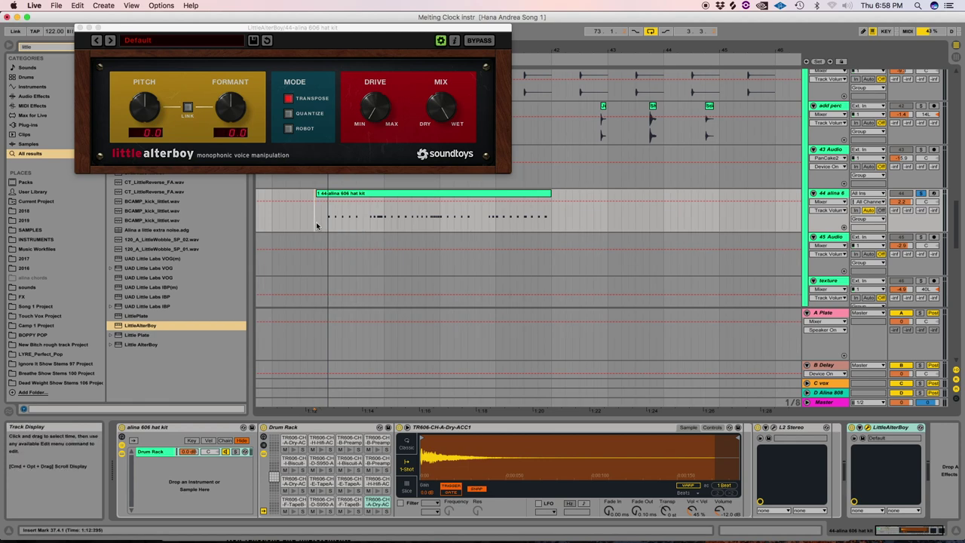
{"action": "mouse_move", "coordinate": [230, 108]}
{"action": "left_mouse_down"}
{"action": "mouse_move", "coordinate": [222, 95]}
{"action": "mouse_move", "coordinate": [217, 123]}
{"action": "mouse_move", "coordinate": [212, 94]}
{"action": "mouse_move", "coordinate": [219, 116]}
{"action": "left_mouse_up"}
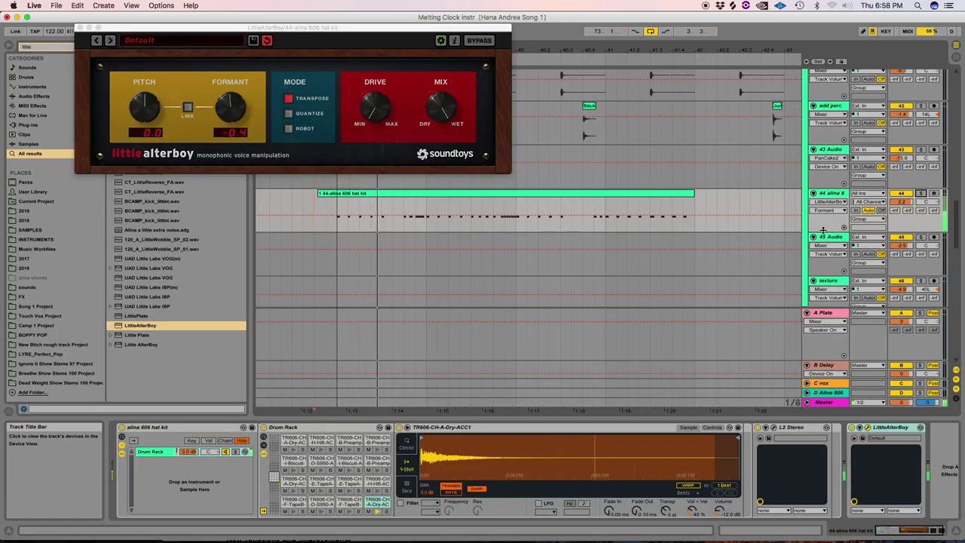
{"action": "left_click", "coordinate": [160, 6]}
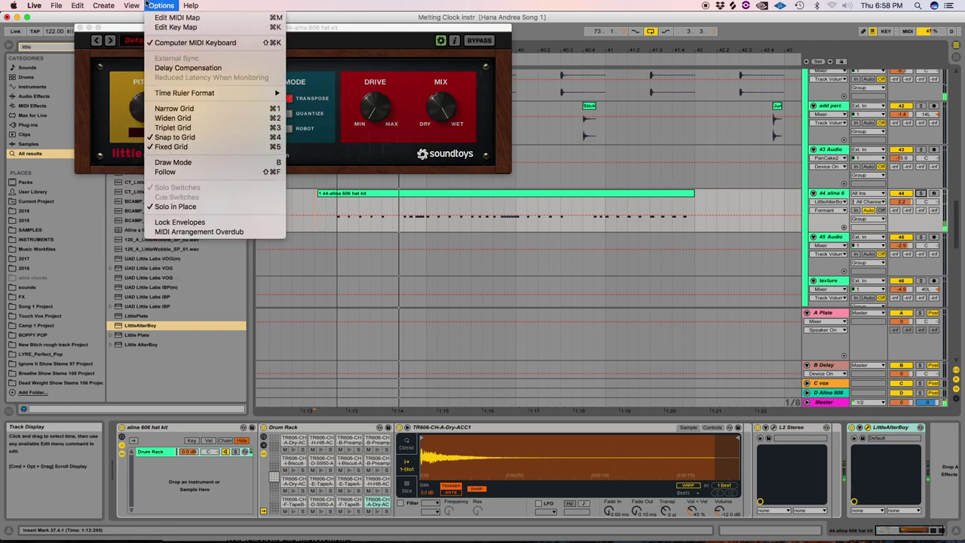
Toggle delay compensation in the options and play the hat clip from 37.4.1
{"action": "left_click", "coordinate": [163, 67]}
{"action": "left_click", "coordinate": [160, 6]}
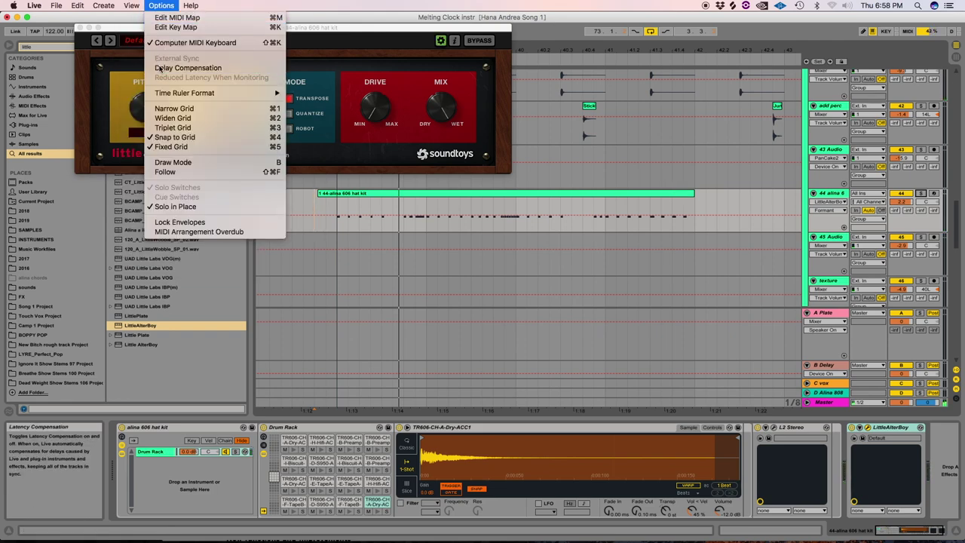
{"action": "left_click", "coordinate": [279, 187]}
{"action": "key", "text": "space"}
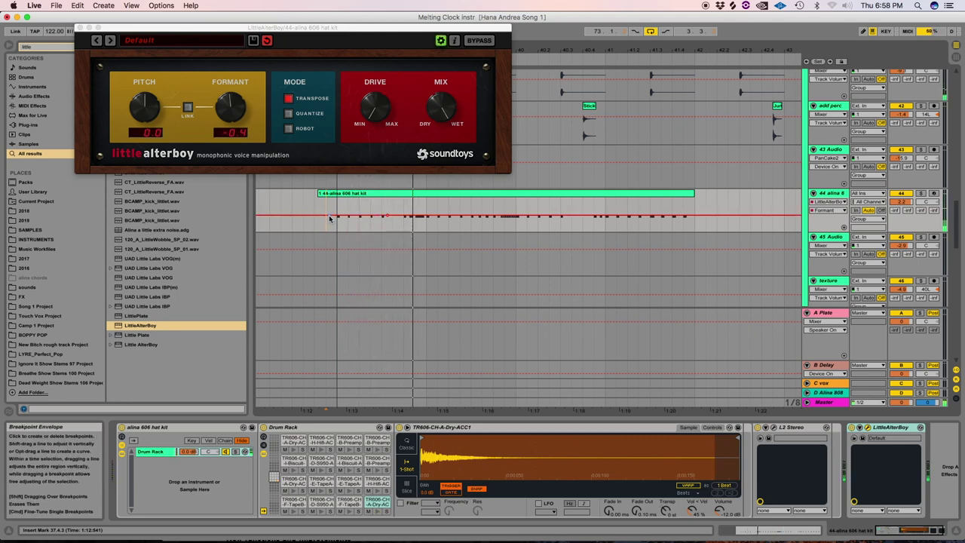
{"action": "left_click", "coordinate": [320, 202]}
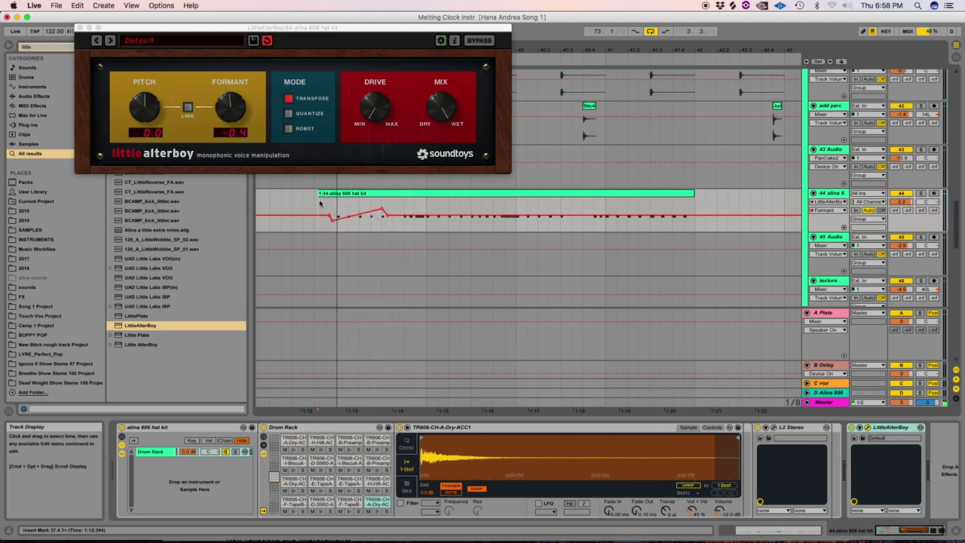
{"action": "key", "text": "space"}
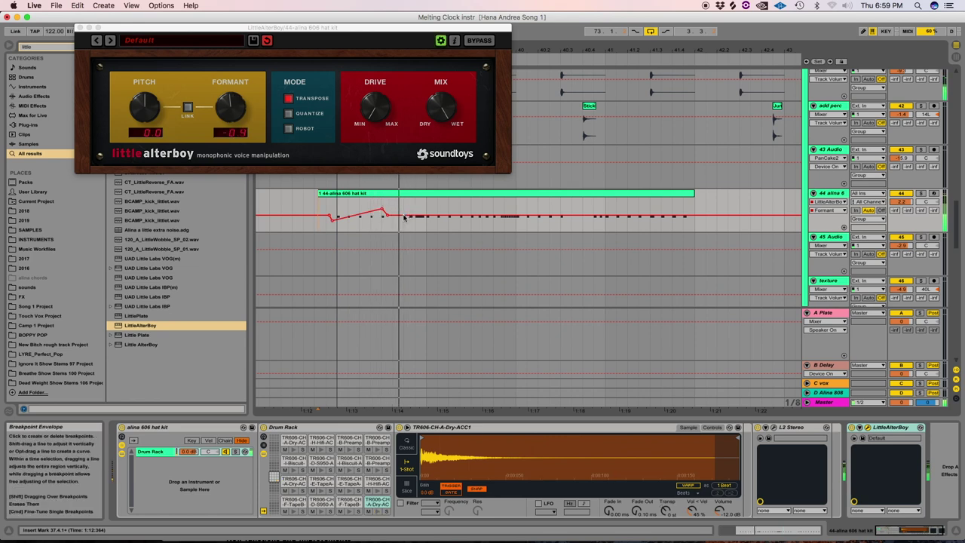
Draw the Formant envelope with a peak, a sharp dip, and a low stretch rising back
{"action": "mouse_move", "coordinate": [426, 223]}
{"action": "left_mouse_down"}
{"action": "mouse_move", "coordinate": [404, 220]}
{"action": "mouse_move", "coordinate": [427, 226]}
{"action": "left_mouse_up"}
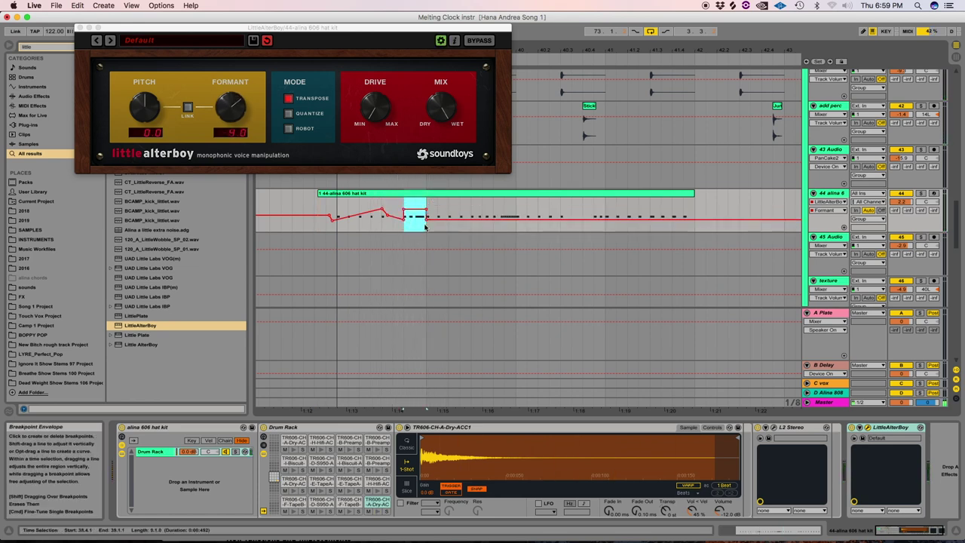
{"action": "key", "text": "super+z"}
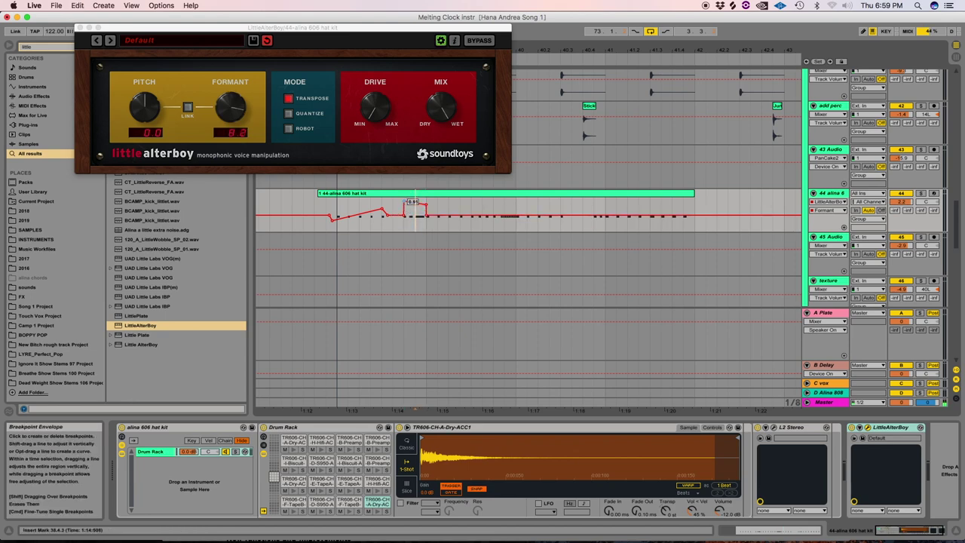
{"action": "key", "text": "super+shift+z"}
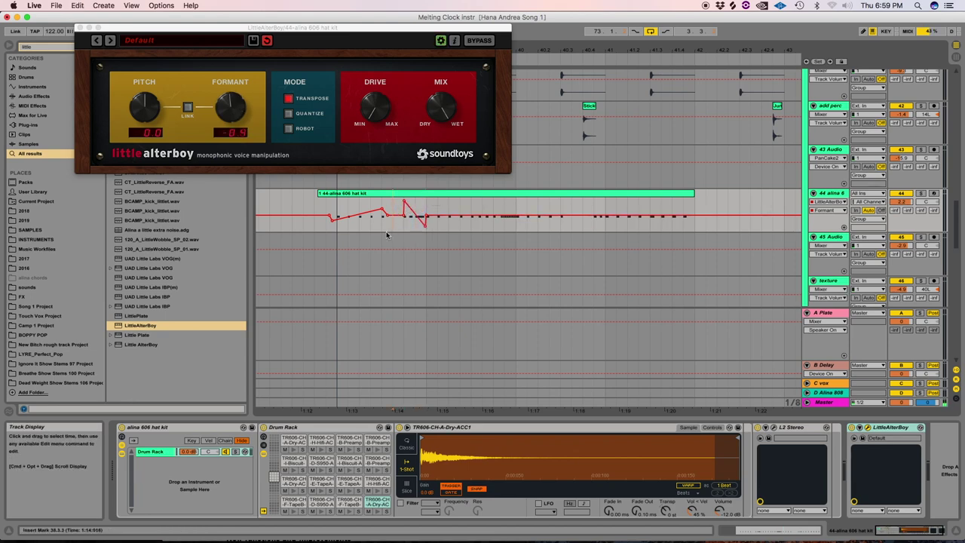
{"action": "left_click", "coordinate": [390, 233]}
{"action": "left_click", "coordinate": [448, 205]}
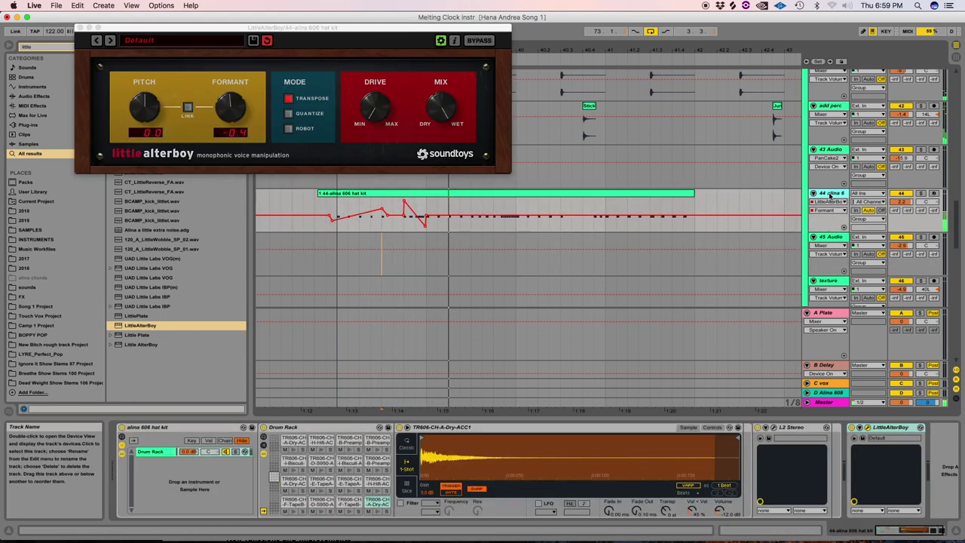
{"action": "left_click", "coordinate": [415, 216]}
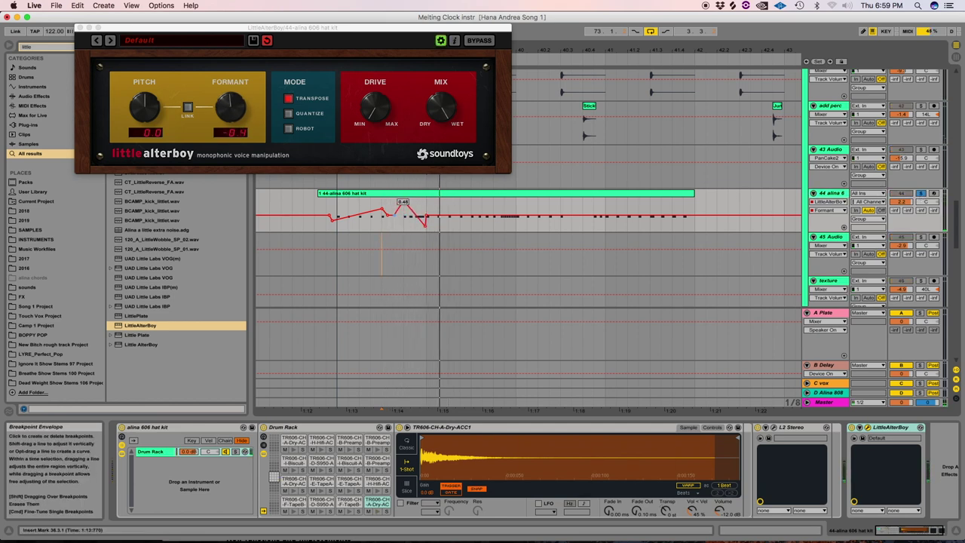
{"action": "left_click", "coordinate": [393, 227]}
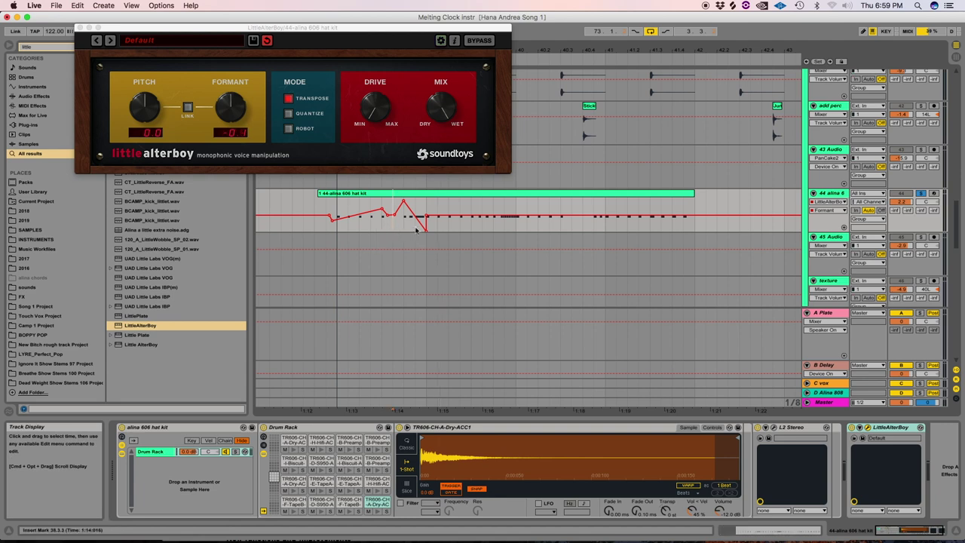
{"action": "left_click", "coordinate": [415, 230]}
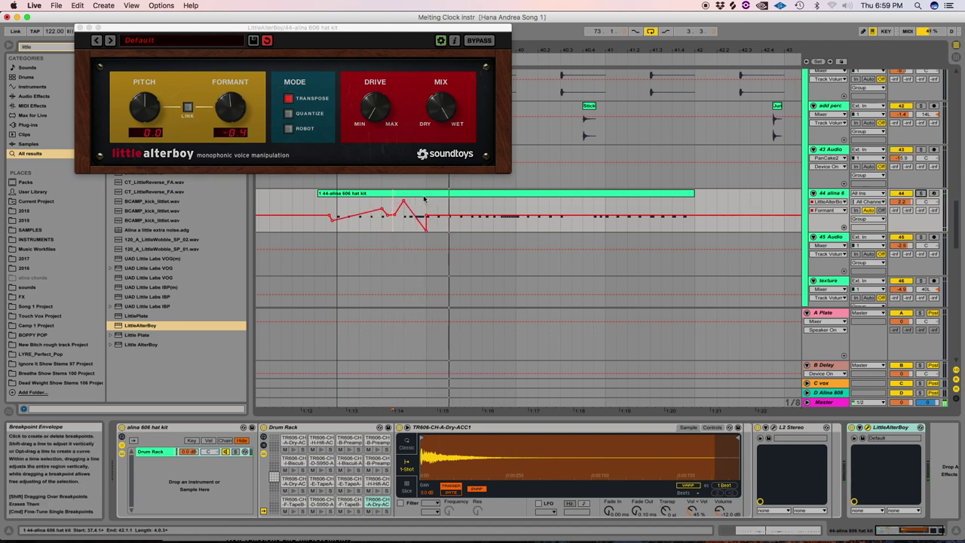
{"action": "left_click_drag", "start_coordinate": [424, 198], "coordinate": [503, 225]}
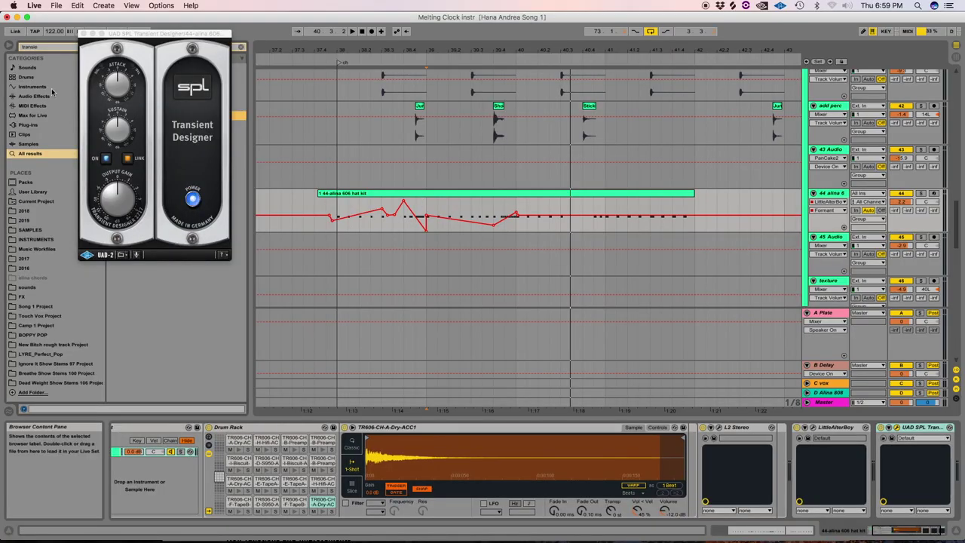
Show the SPL Transient Designer's Attack parameter in the hat kit track's automation lane
{"action": "left_click", "coordinate": [121, 85]}
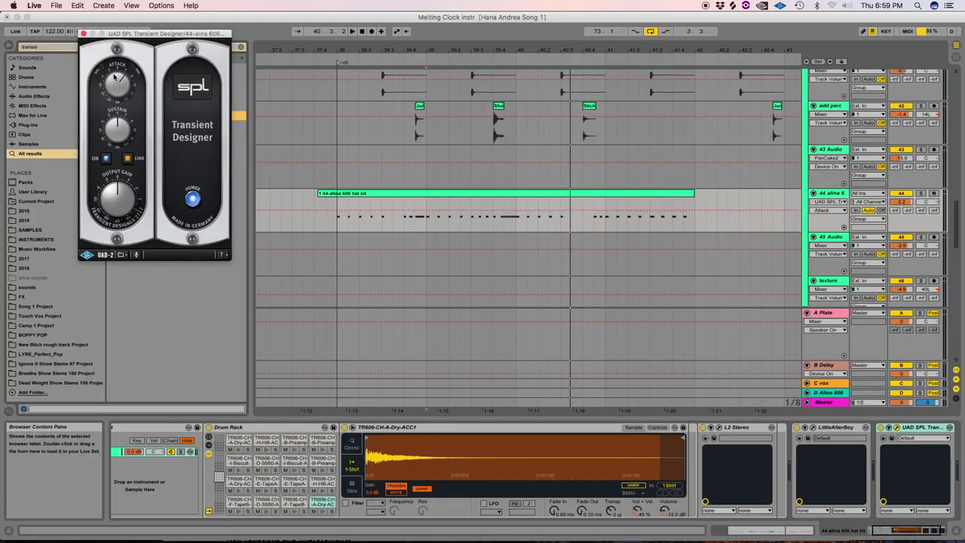